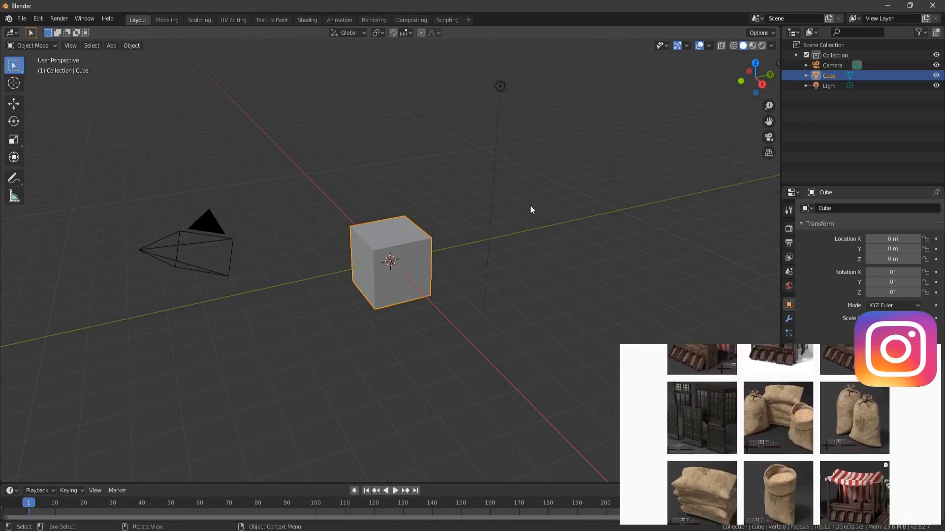
# Delete the default light and camera from the scene
pyautogui.click(500, 87)
pyautogui.press('Delete')
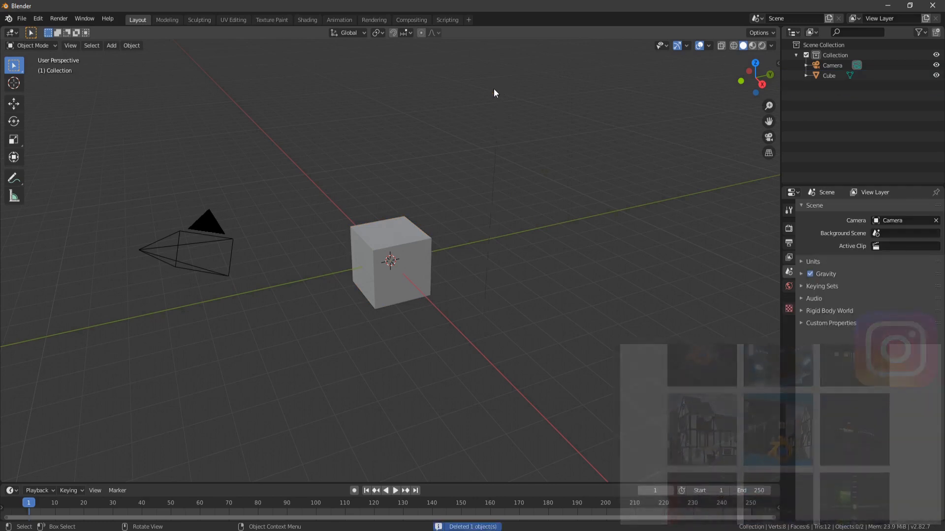
pyautogui.click(208, 219)
pyautogui.press('Delete')
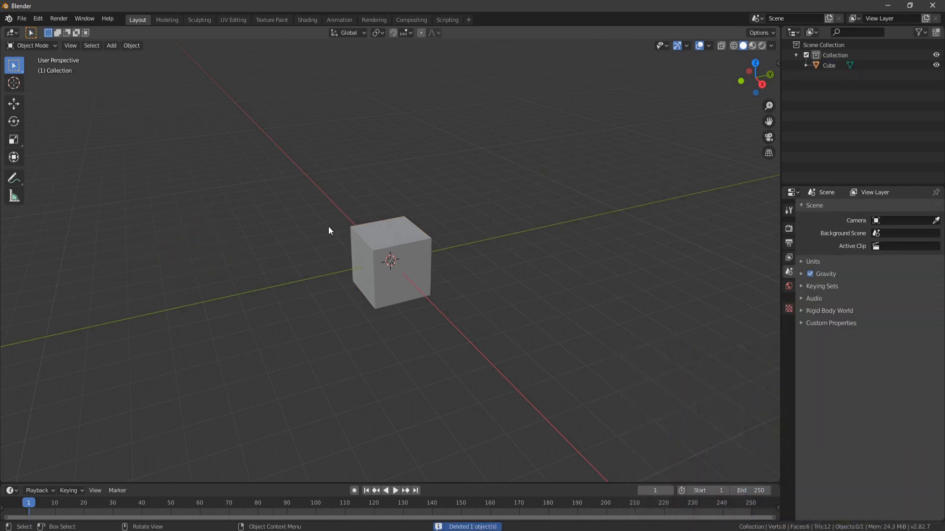
# Stretch the cube along the X axis to a scale of about 2.165
pyautogui.click(408, 241)
pyautogui.moveTo(488, 256); pyautogui.dragTo(602, 274, button='middle')
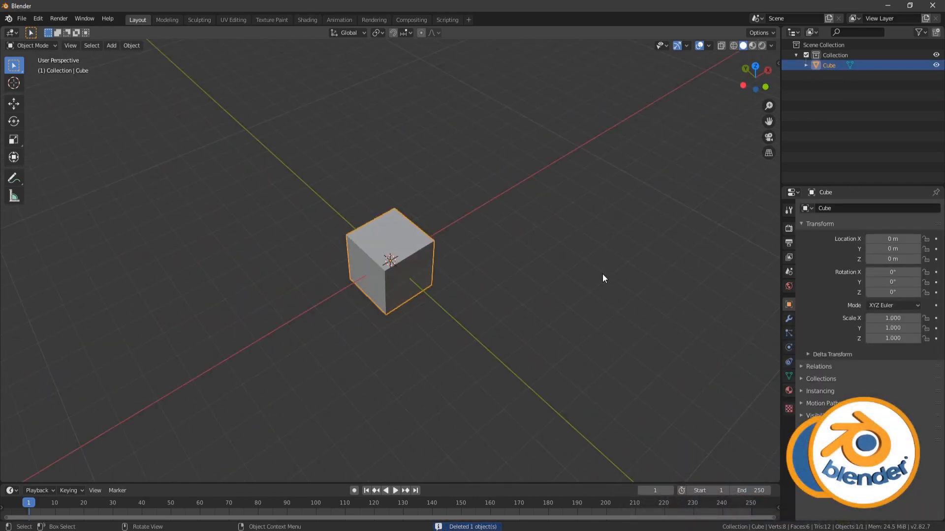
pyautogui.press('s')
pyautogui.press('x')
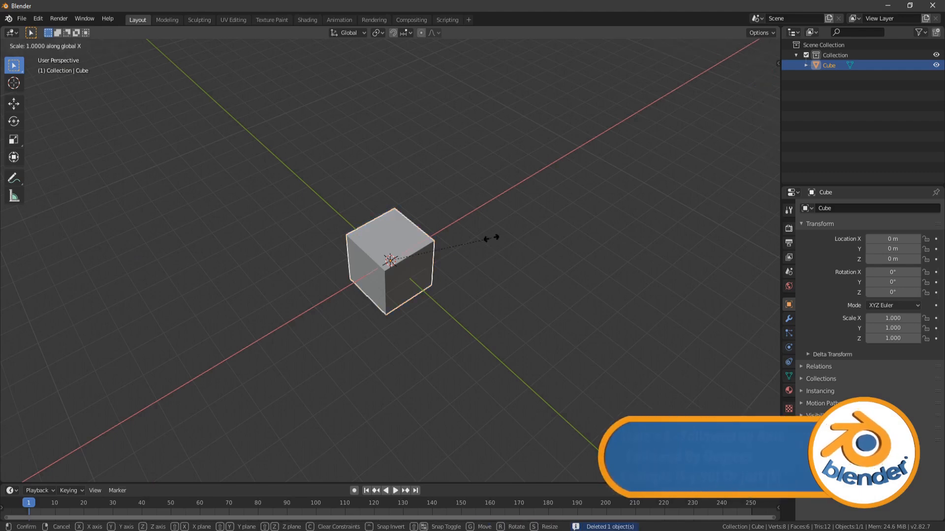
pyautogui.click(603, 195)
# Apply all transforms to the stretched cube and set its origin to geometry
pyautogui.moveTo(451, 258); pyautogui.dragTo(349, 273, button='middle')
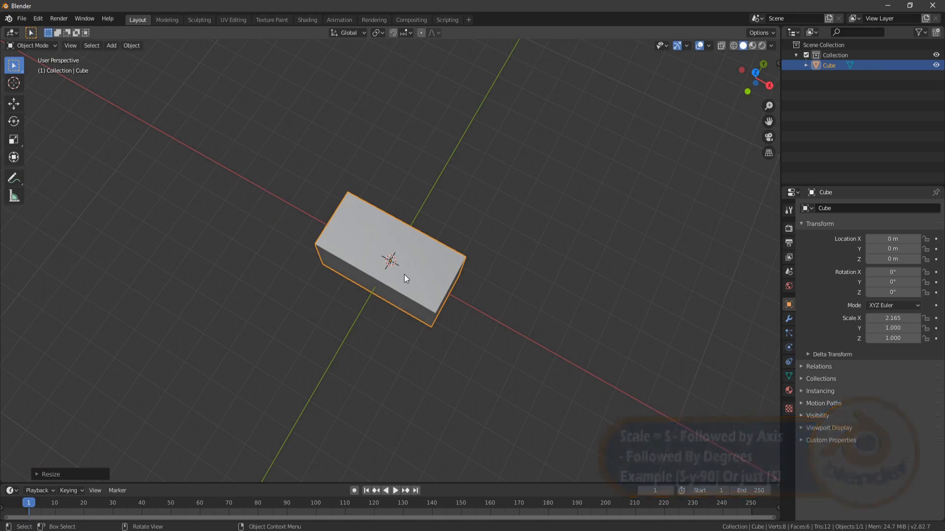
pyautogui.hotkey('ctrl', 'a')
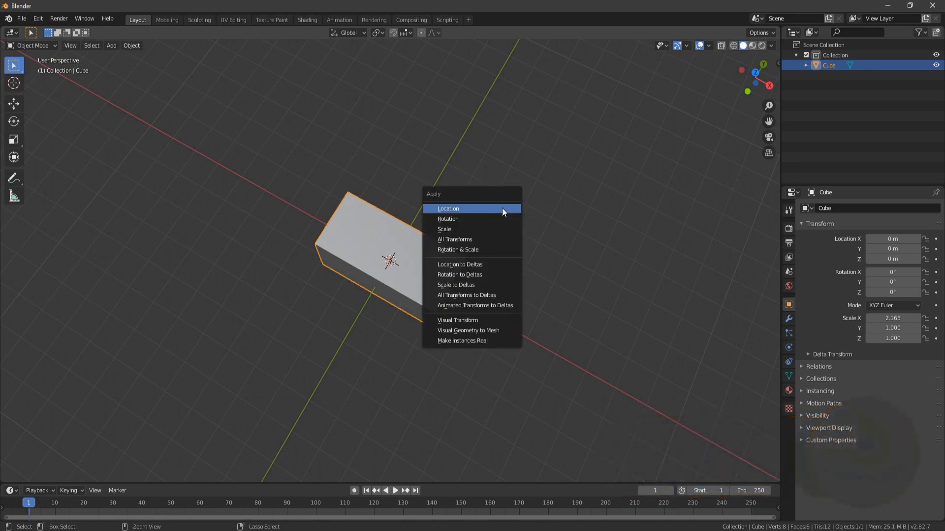
pyautogui.click(469, 239)
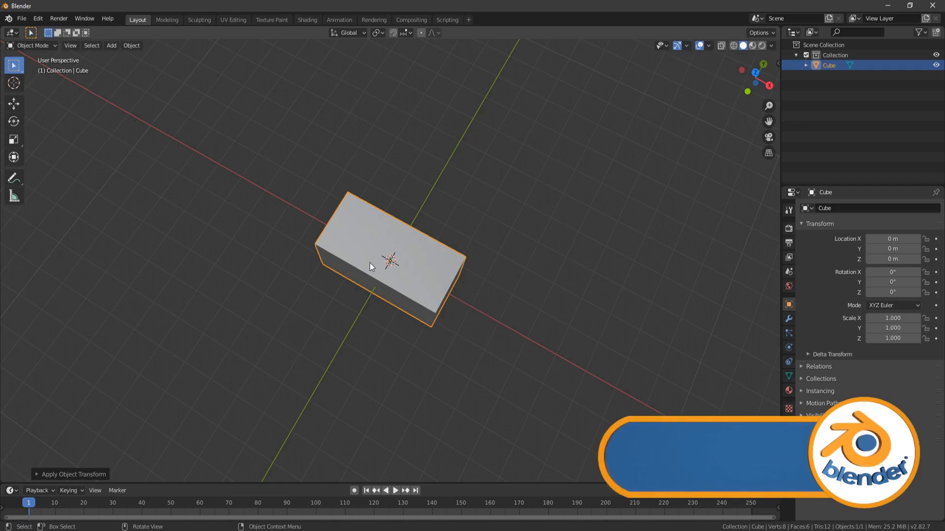
pyautogui.rightClick(527, 175)
pyautogui.moveTo(489, 195)
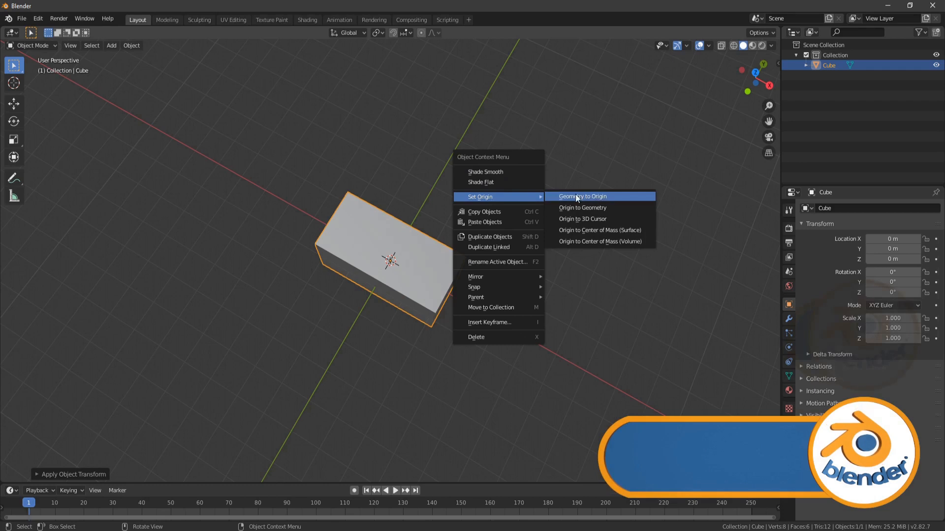
pyautogui.click(608, 208)
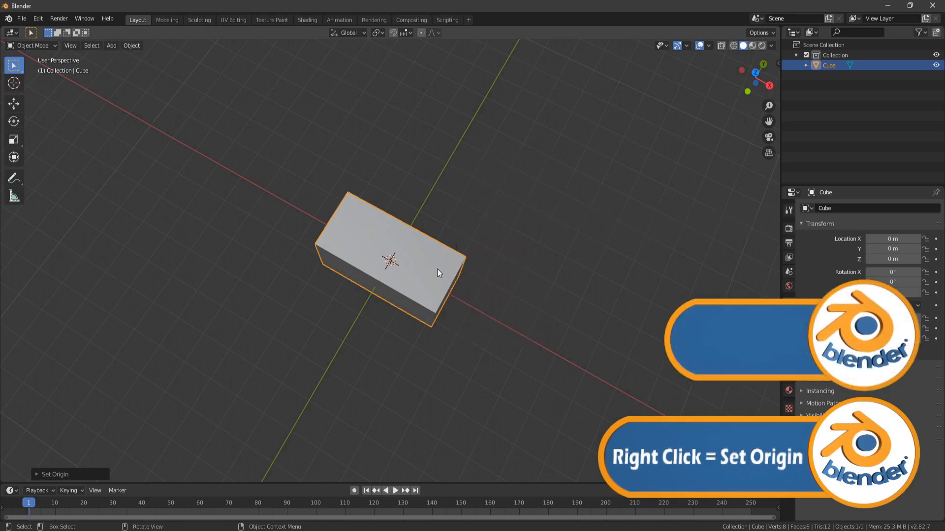
# In Edit Mode with face selection, inset the box's top face by about 0.38 m
pyautogui.press('Tab')
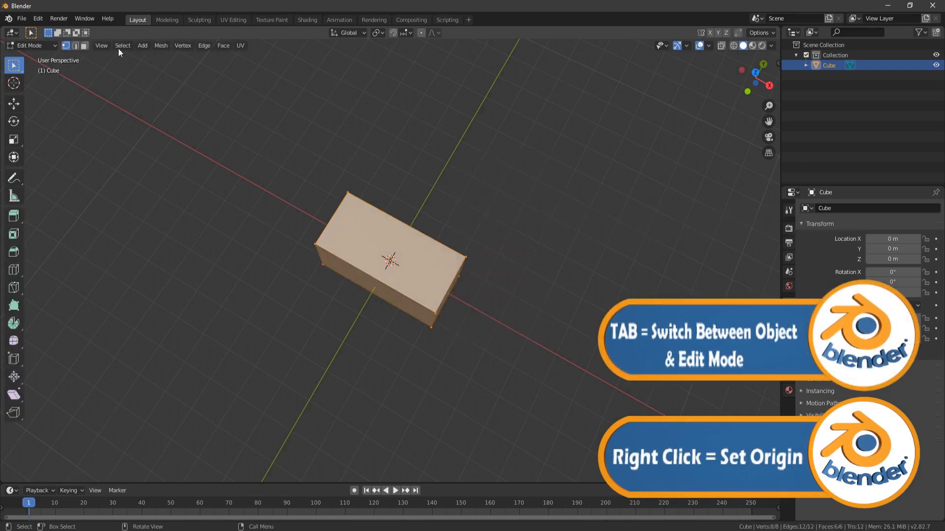
pyautogui.click(84, 45)
pyautogui.click(338, 223)
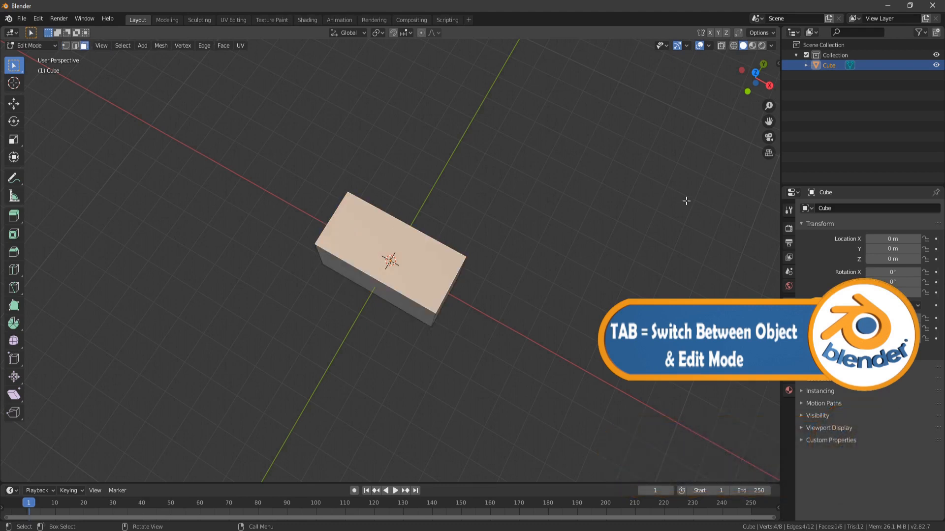
pyautogui.press('i')
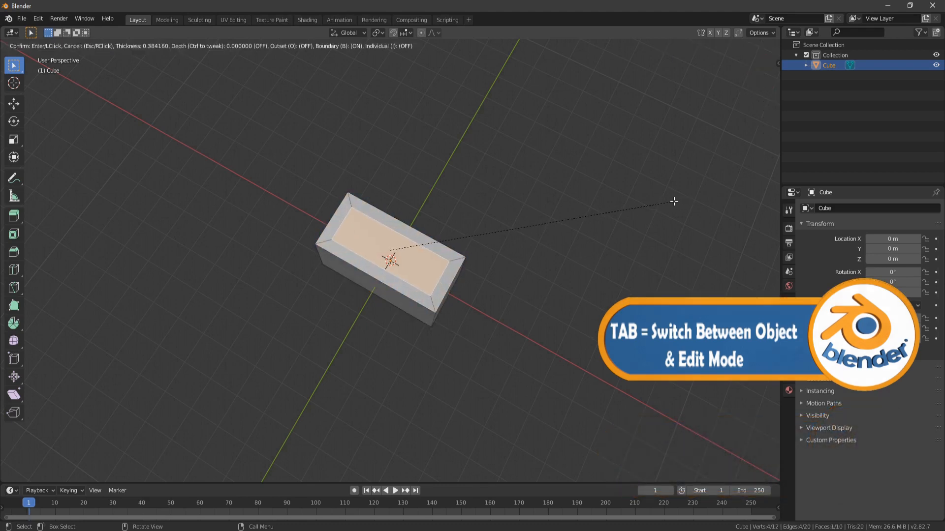
pyautogui.click(673, 201)
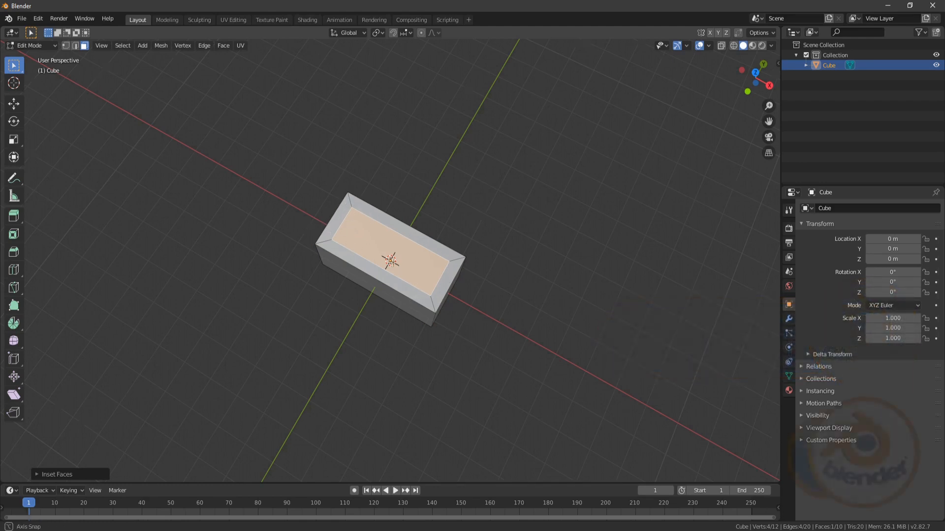
# Delete the box's four side faces and its bottom face, keeping only the inset top
pyautogui.moveTo(392, 263); pyautogui.dragTo(397, 208, button='middle')
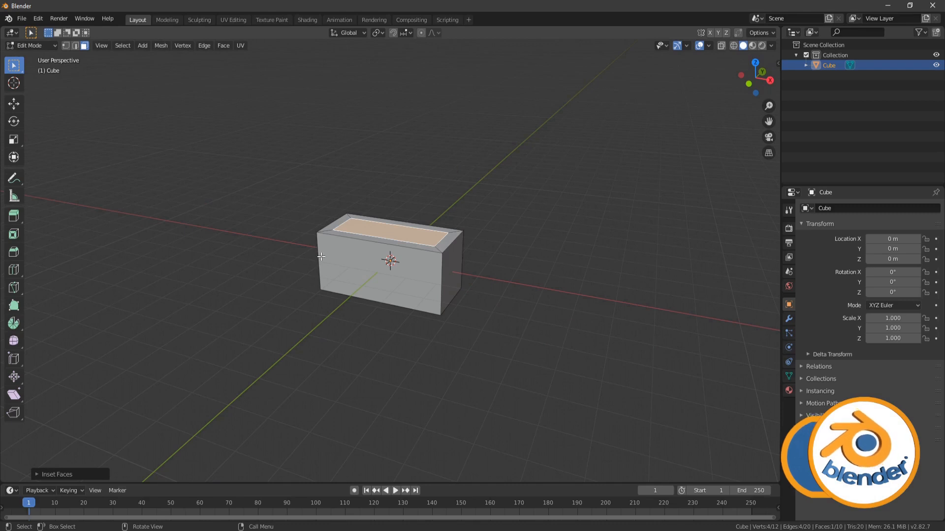
pyautogui.click(320, 257)
pyautogui.keyDown('alt'); pyautogui.keyDown('shift'); pyautogui.click(326, 261); pyautogui.keyUp('shift'); pyautogui.keyUp('alt')
pyautogui.keyDown('alt'); pyautogui.keyDown('shift'); pyautogui.click(327, 261); pyautogui.keyUp('shift'); pyautogui.keyUp('alt')
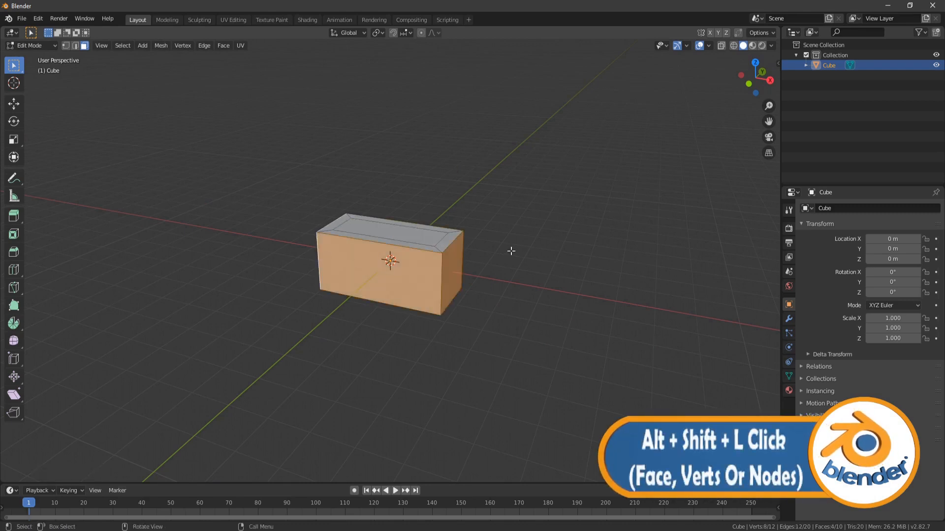
pyautogui.press('x')
pyautogui.click(504, 269)
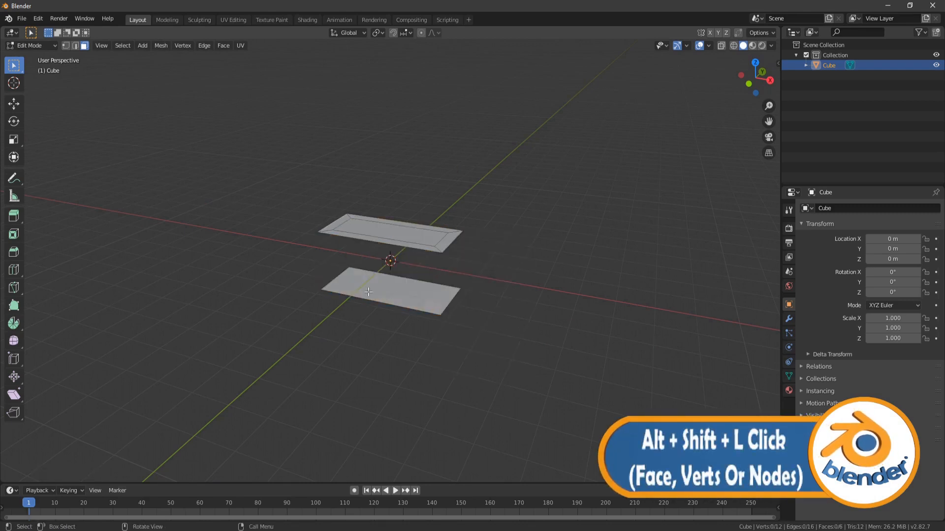
pyautogui.click(369, 291)
pyautogui.press('x')
pyautogui.click(370, 291)
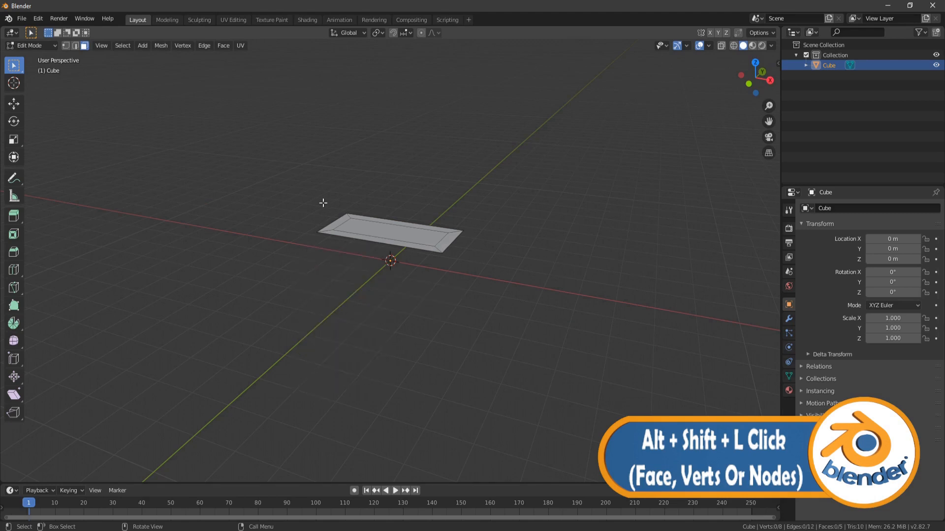
# Select the loop of four border faces around the inset and extrude it upward by about 0.15 m
pyautogui.moveTo(374, 226); pyautogui.dragTo(373, 249, button='middle')
pyautogui.scroll(4, 370, 249)
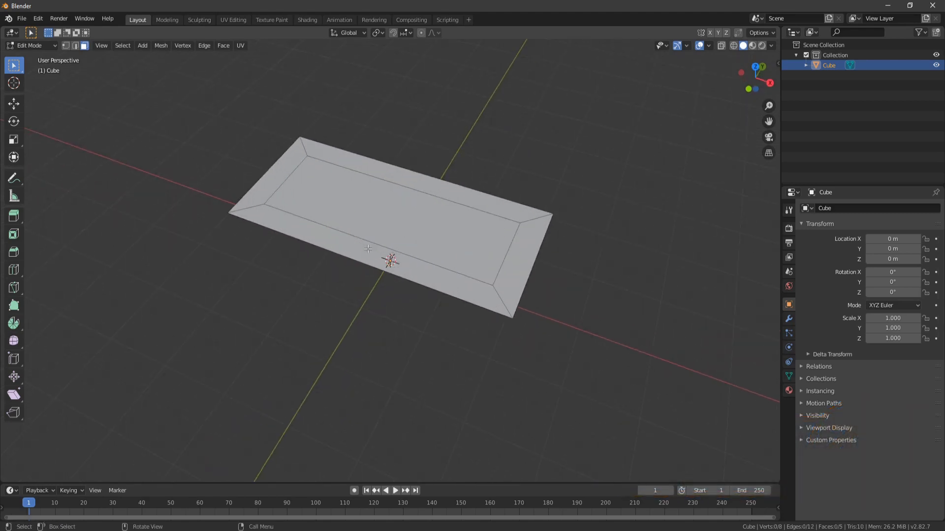
pyautogui.click(259, 204)
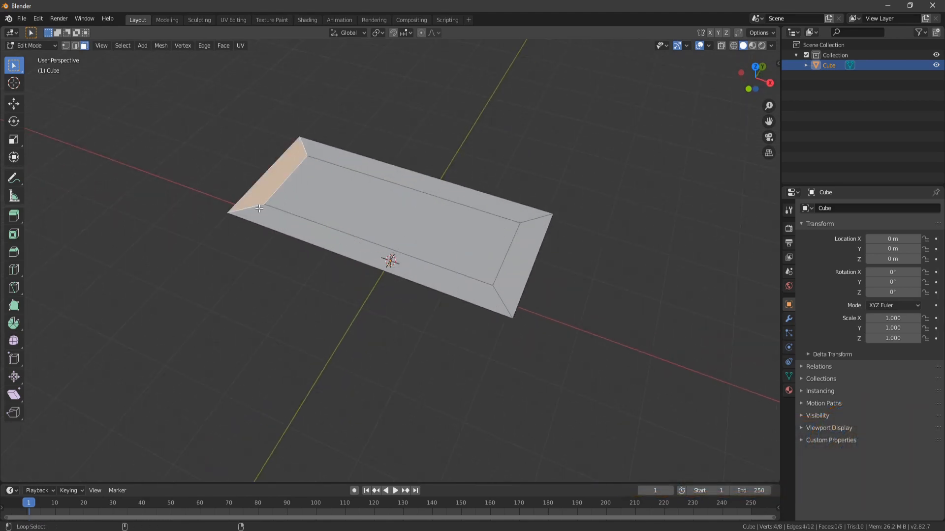
pyautogui.hotkey('alt', 'a')
pyautogui.keyDown('alt'); pyautogui.click(259, 207); pyautogui.keyUp('alt')
pyautogui.moveTo(502, 193); pyautogui.dragTo(461, 204, button='middle')
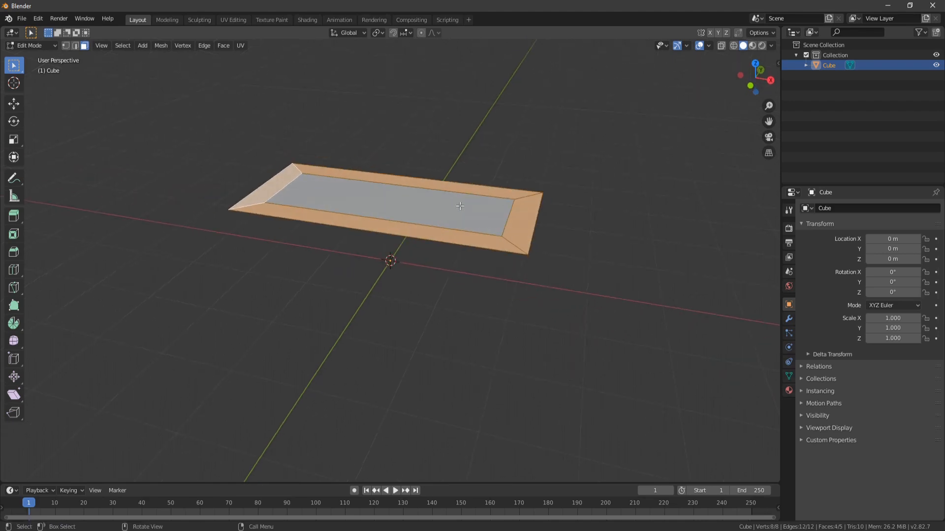
pyautogui.press('e')
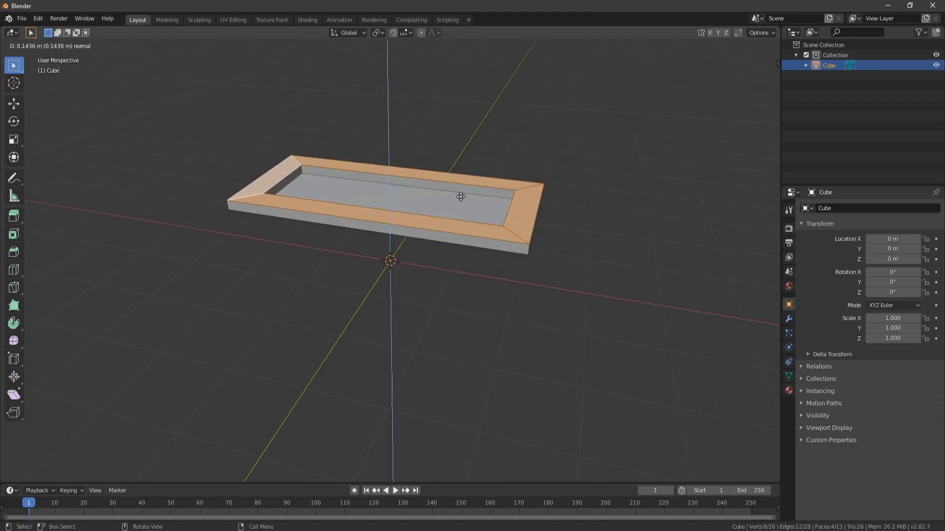
pyautogui.click(460, 194)
# Select the outer bottom edge loop of the frame and move it down along Z with the Move tool
pyautogui.moveTo(362, 245); pyautogui.dragTo(326, 209, button='middle')
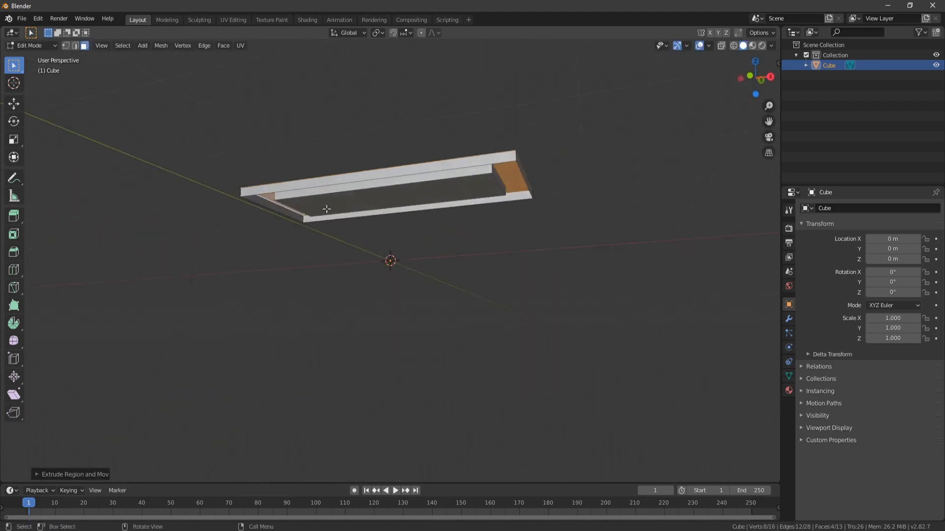
pyautogui.click(76, 45)
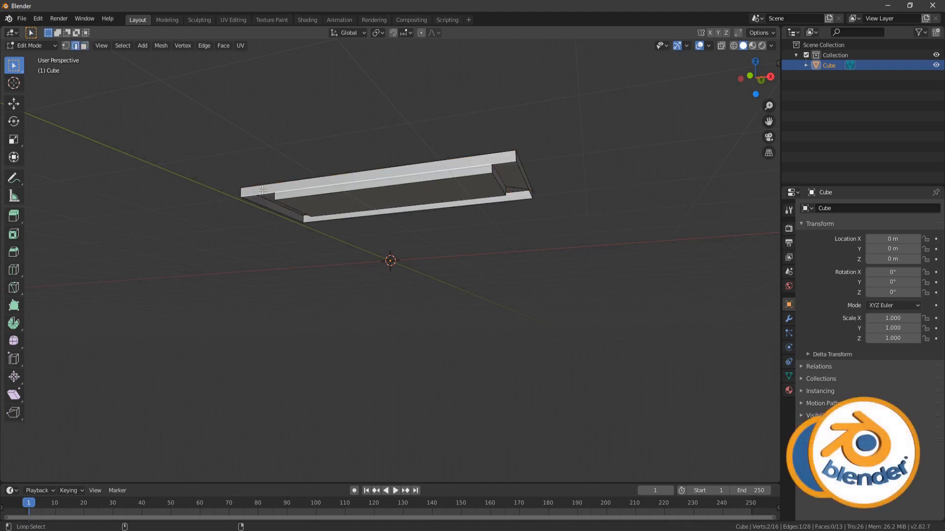
pyautogui.keyDown('alt'); pyautogui.click(329, 196); pyautogui.keyUp('alt')
pyautogui.hotkey('shift', 'space')
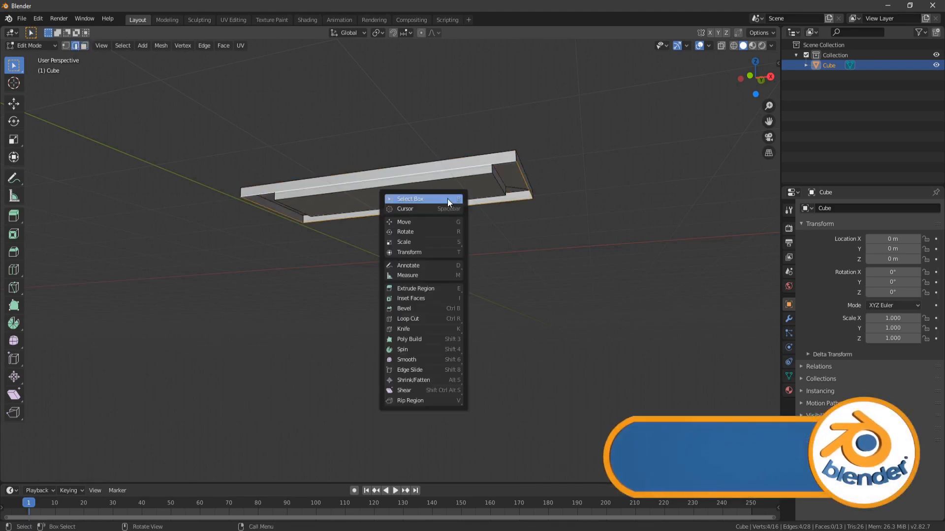
pyautogui.click(447, 225)
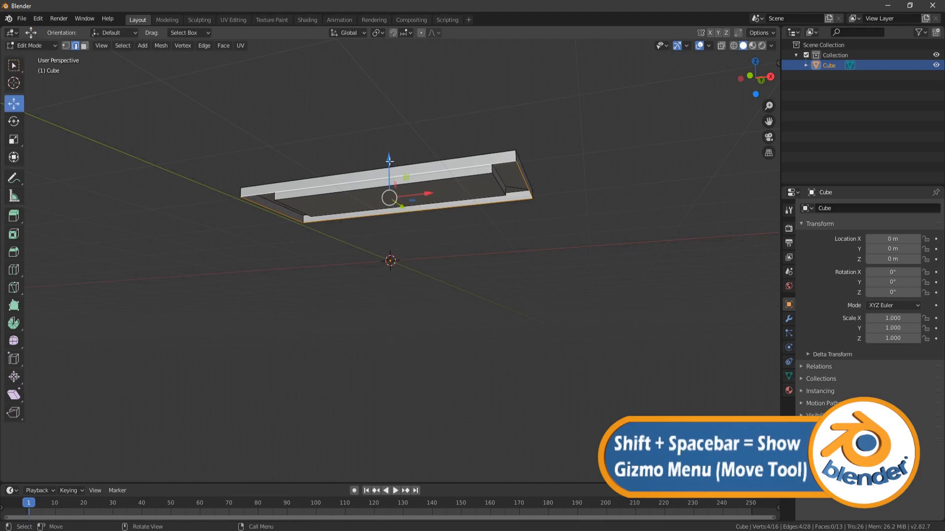
pyautogui.moveTo(389, 160); pyautogui.dragTo(391, 190)
# Separate the recessed centre face into its own object by selection and return to Object Mode
pyautogui.moveTo(455, 148); pyautogui.dragTo(420, 172, button='middle')
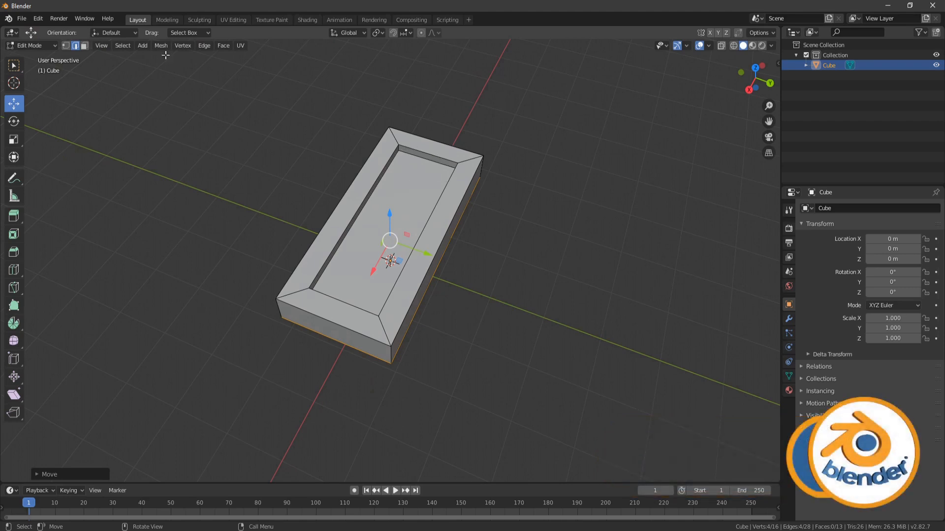
pyautogui.click(84, 45)
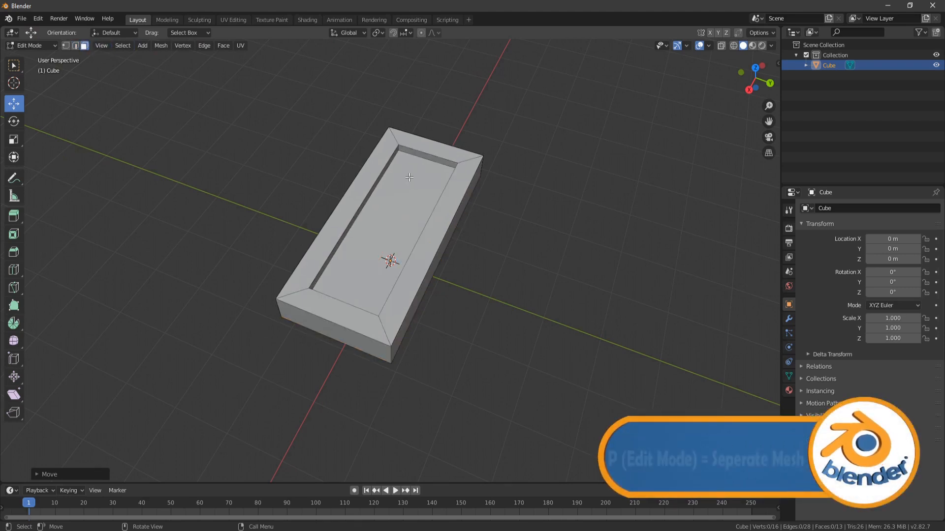
pyautogui.click(428, 179)
pyautogui.press('p')
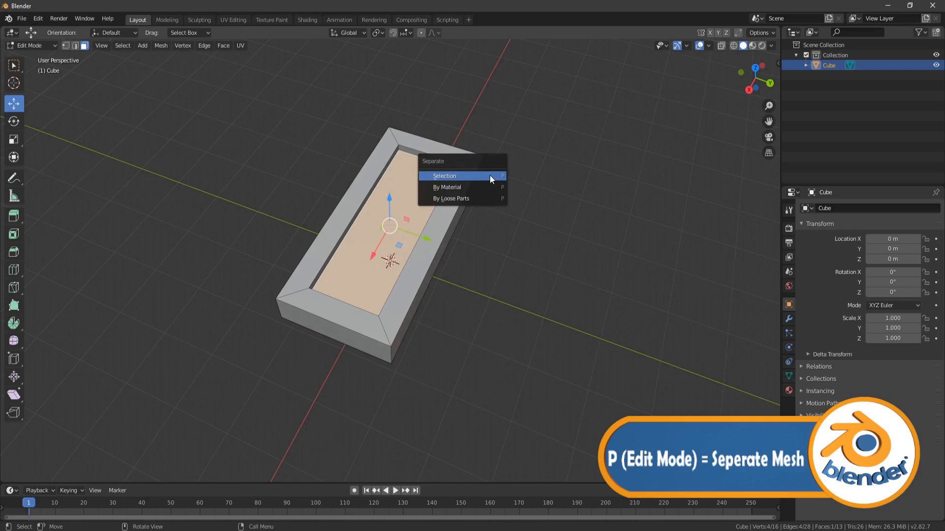
pyautogui.click(489, 175)
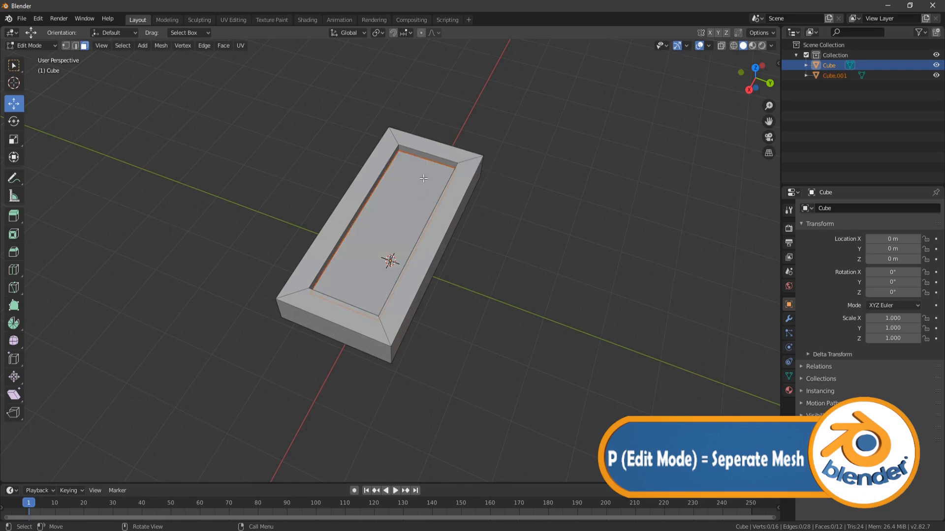
pyautogui.press('Tab')
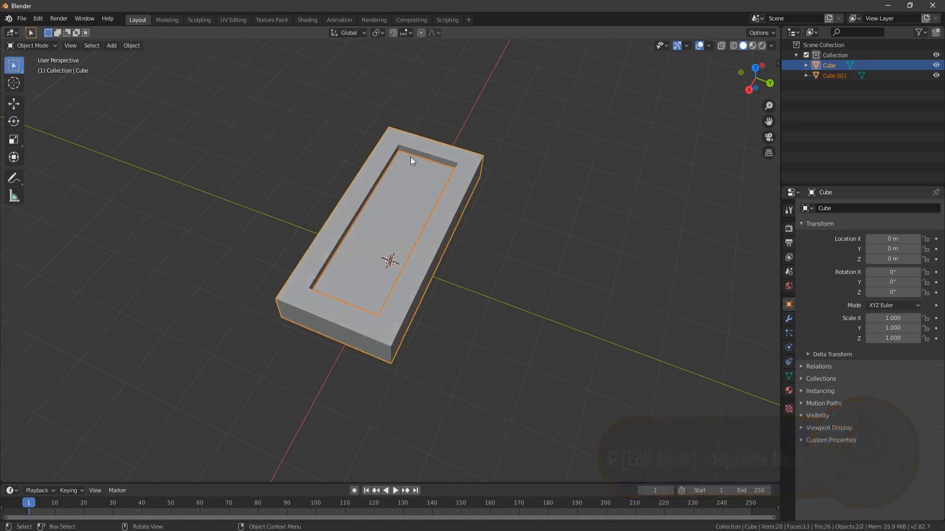
# Scale the separated inner panel up uniformly to about 1.03 and enter Edit Mode on it
pyautogui.click(414, 175)
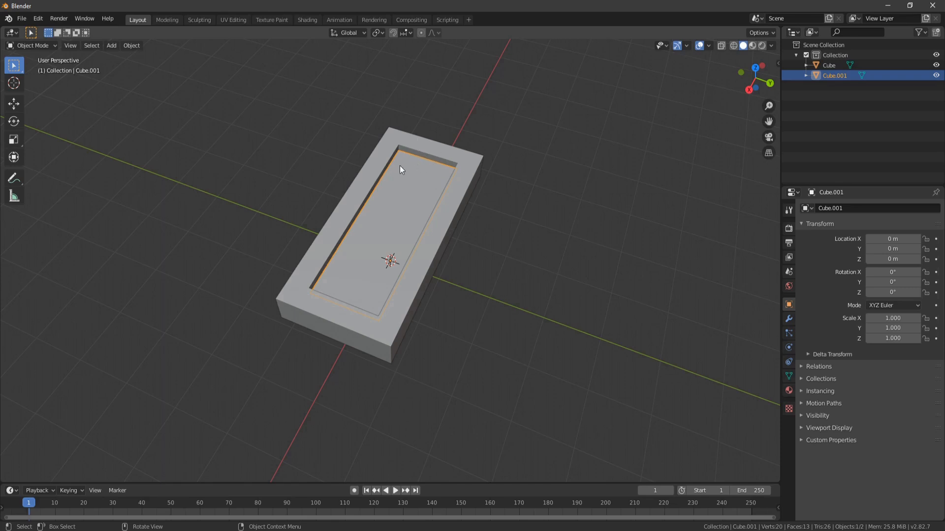
pyautogui.press('s')
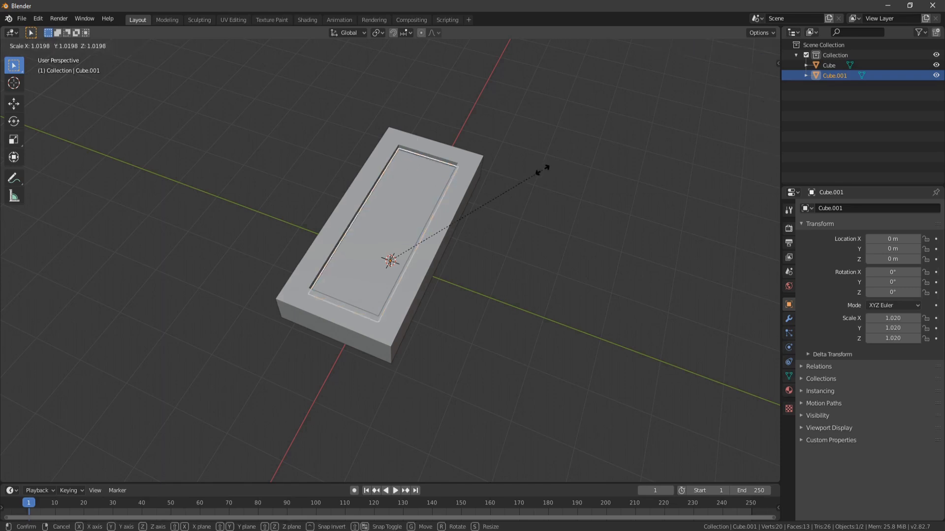
pyautogui.click(547, 169)
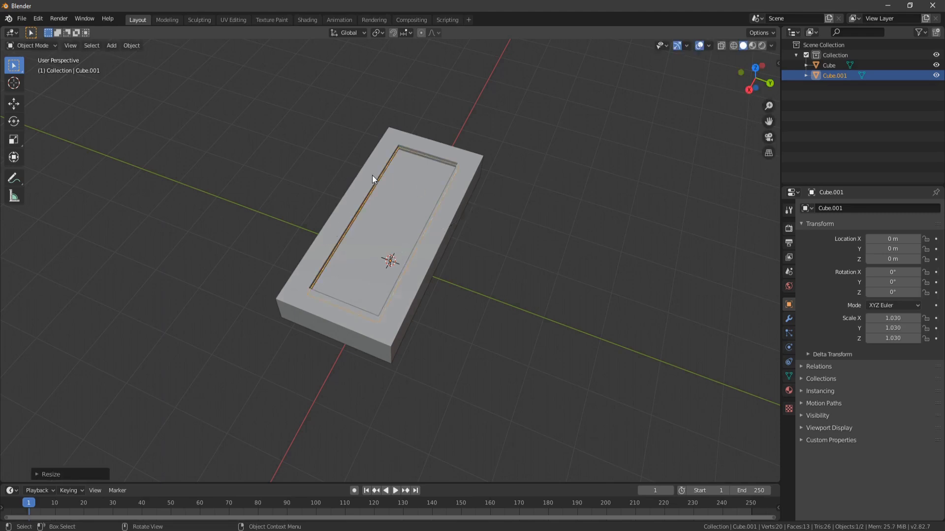
pyautogui.moveTo(372, 175); pyautogui.dragTo(392, 214, button='middle')
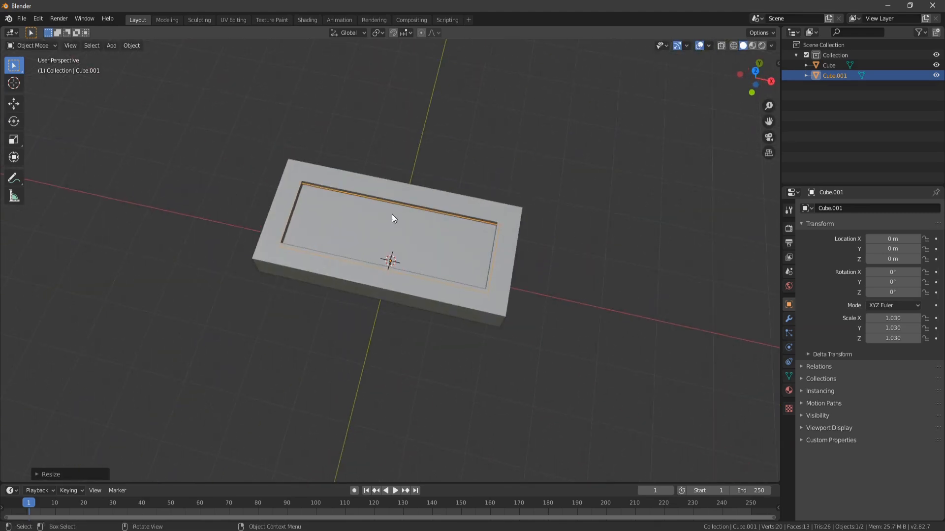
pyautogui.press('Tab')
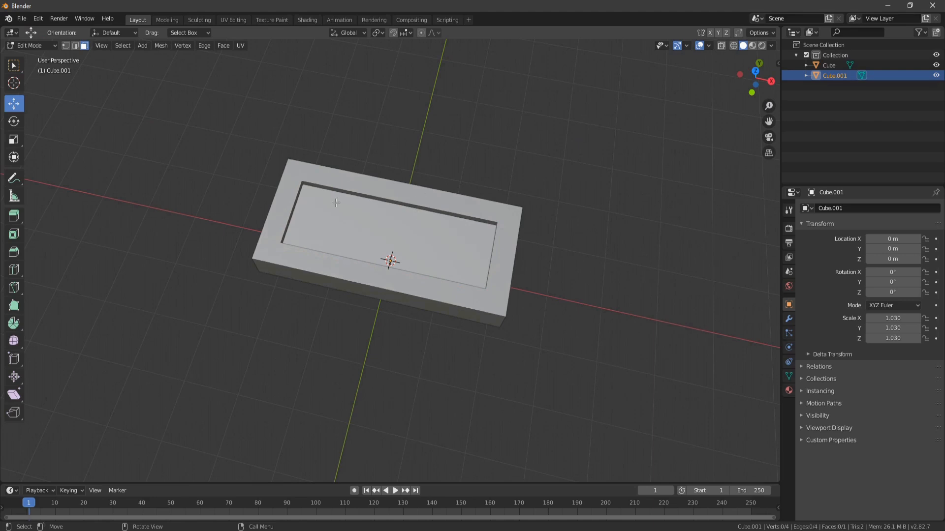
# Add a Subdivision Surface modifier to the inner panel and set its subdivision type to Simple
pyautogui.click(398, 200)
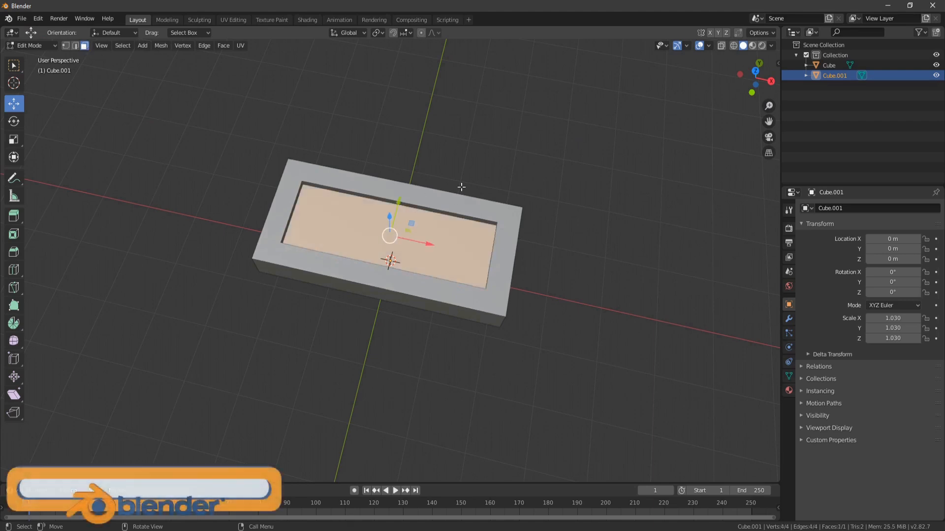
pyautogui.click(789, 319)
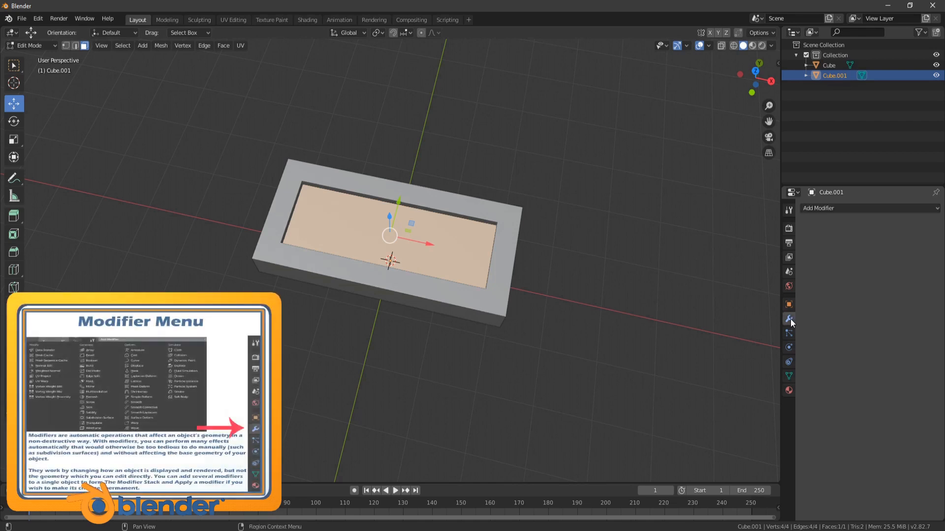
pyautogui.click(835, 208)
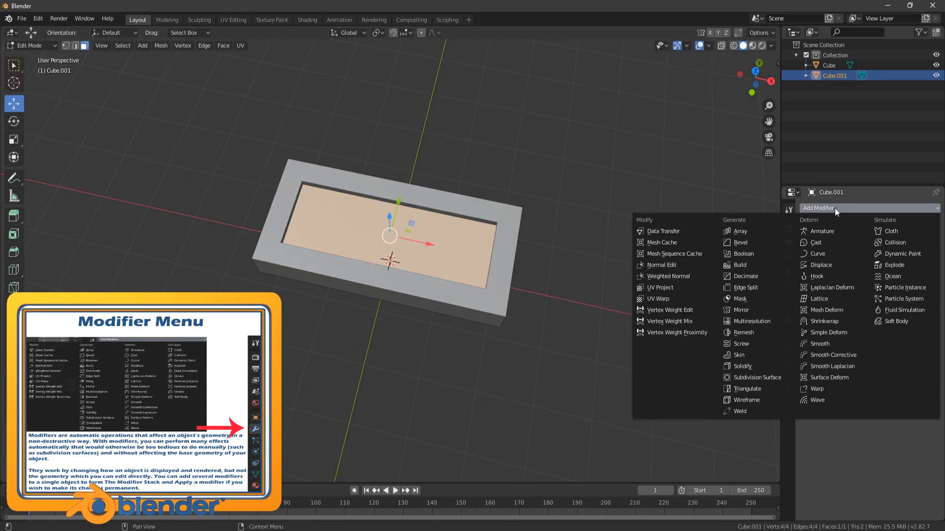
pyautogui.click(769, 379)
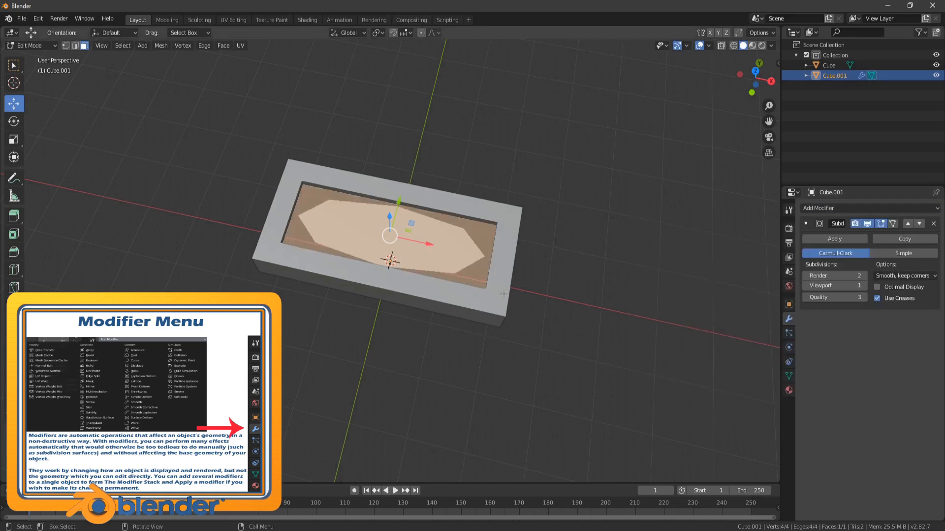
pyautogui.click(903, 253)
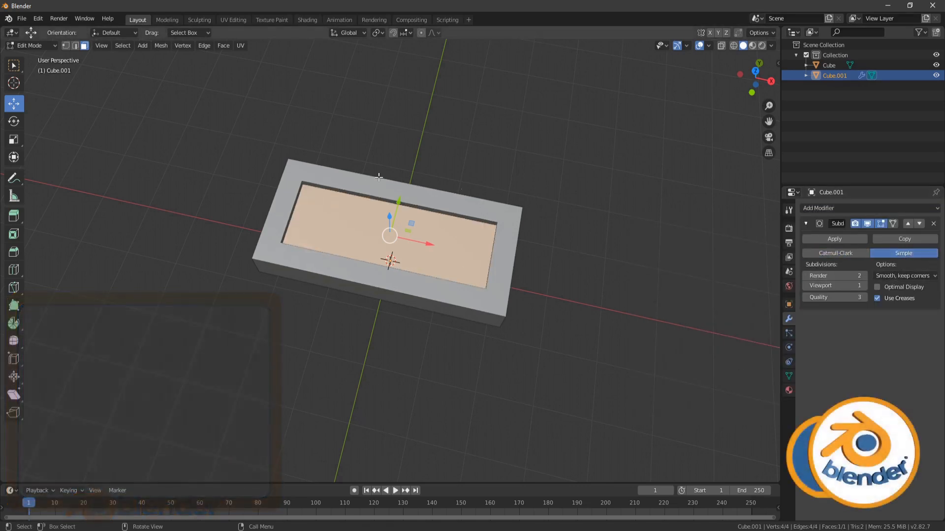
# Switch the viewport to Wireframe shading with the inner panel in close view
pyautogui.press('z')
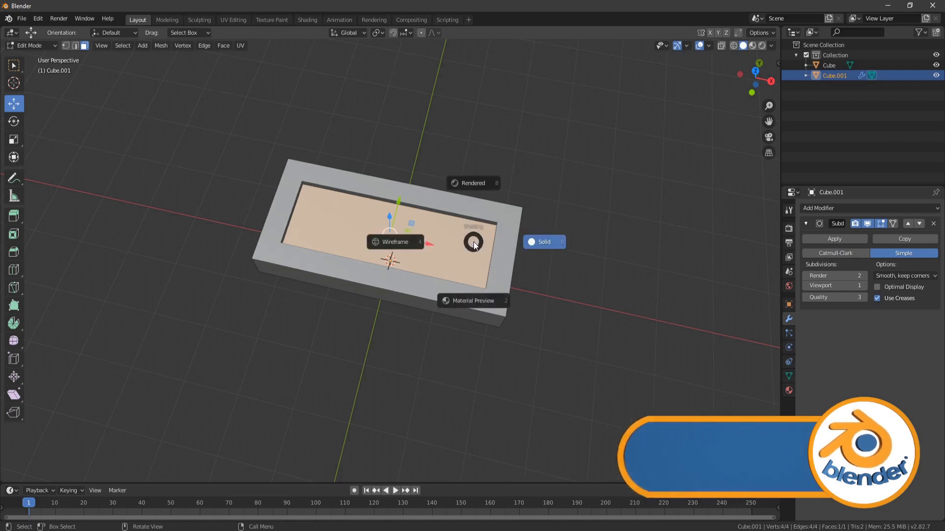
pyautogui.click(404, 247)
pyautogui.scroll(4, 400, 248)
pyautogui.moveTo(350, 89); pyautogui.dragTo(425, 94, button='middle')
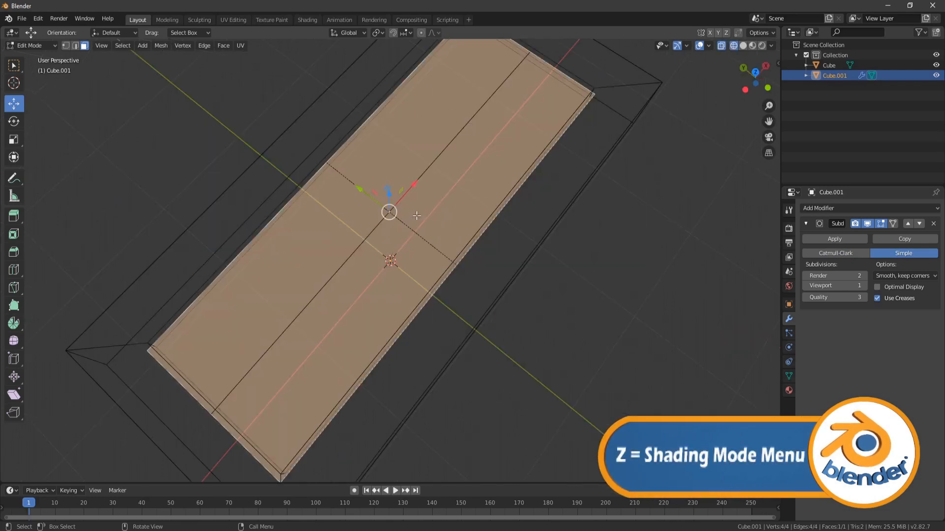
# Set the subdivision modifier's viewport level to 3 and apply the modifier in Object Mode
pyautogui.click(864, 286)
pyautogui.click(864, 285)
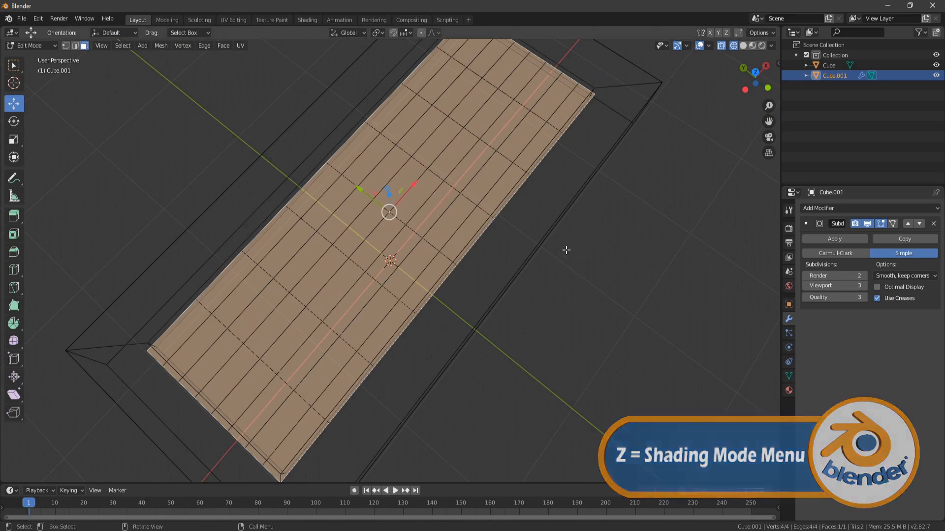
pyautogui.moveTo(565, 249); pyautogui.dragTo(513, 219, button='middle')
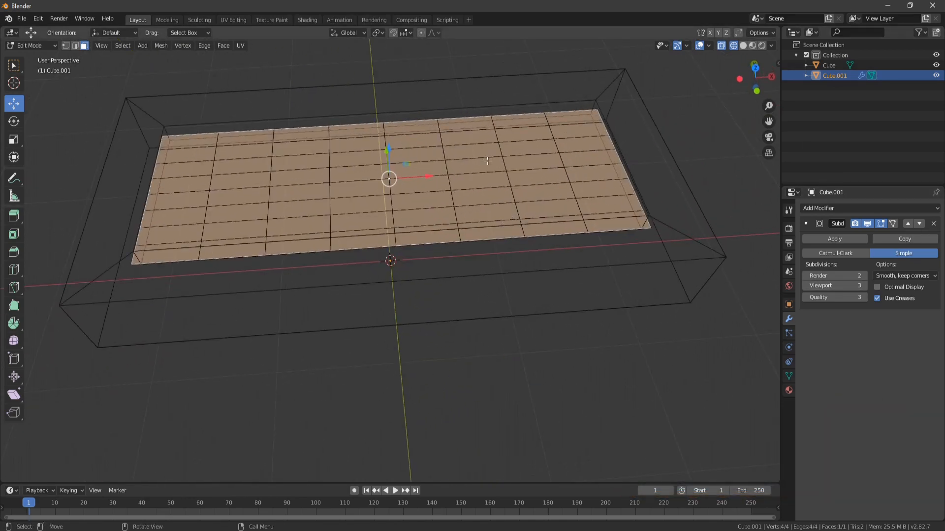
pyautogui.press('Tab')
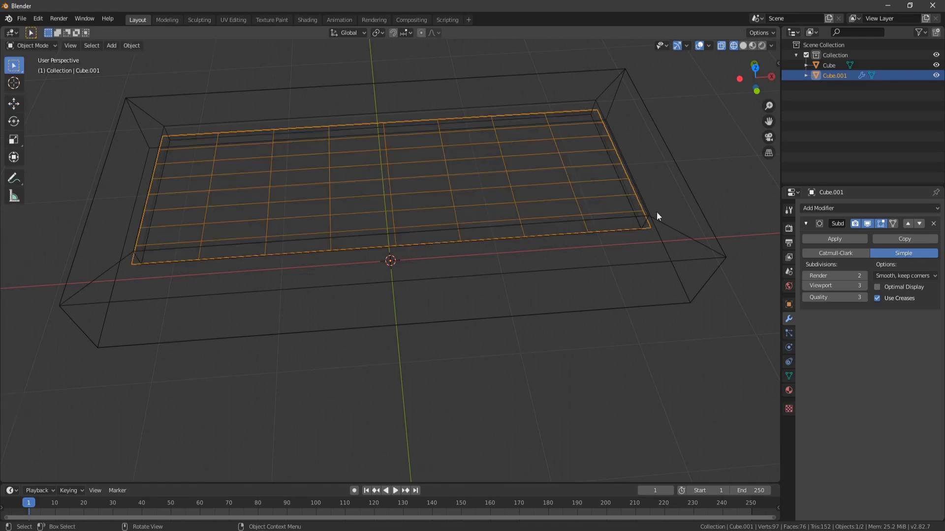
pyautogui.click(834, 238)
# Add a Decimate modifier to the panel, set it to Un-Subdivide with 1 iteration, and apply it in Object Mode
pyautogui.press('Tab')
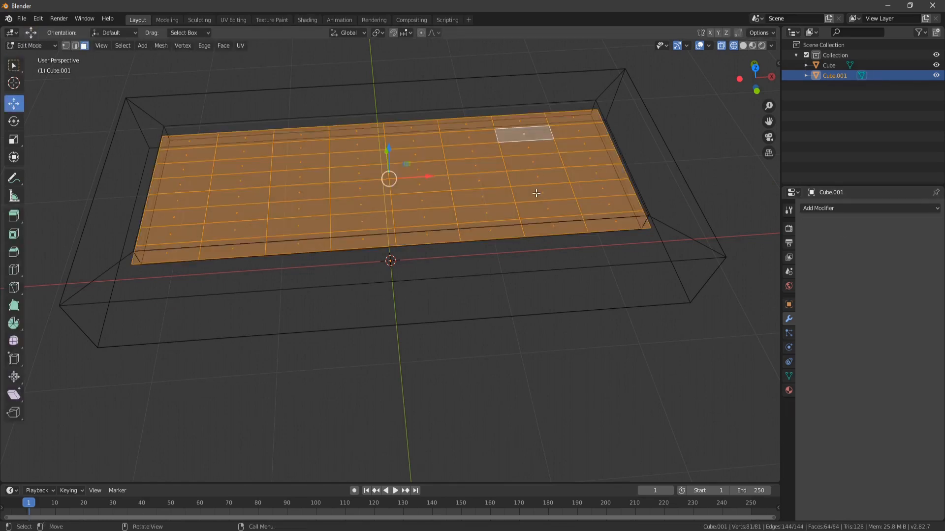
pyautogui.click(843, 207)
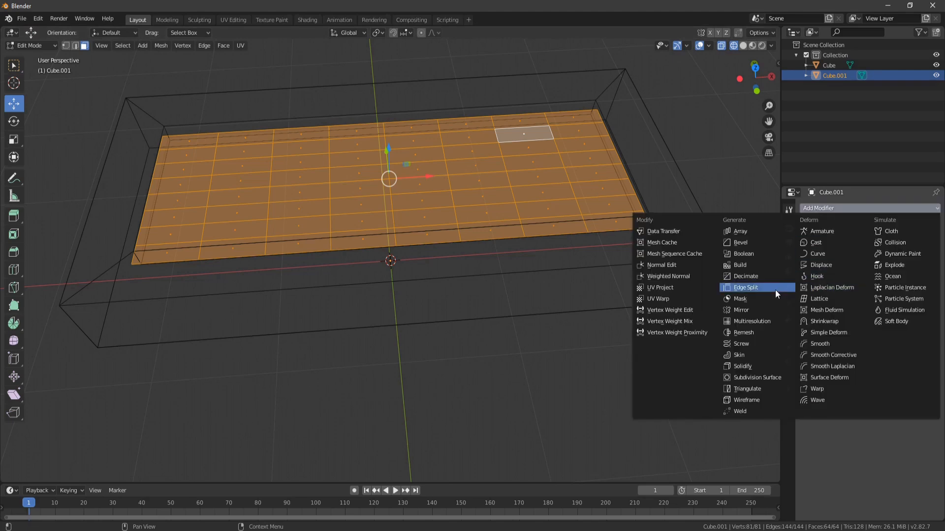
pyautogui.click(758, 275)
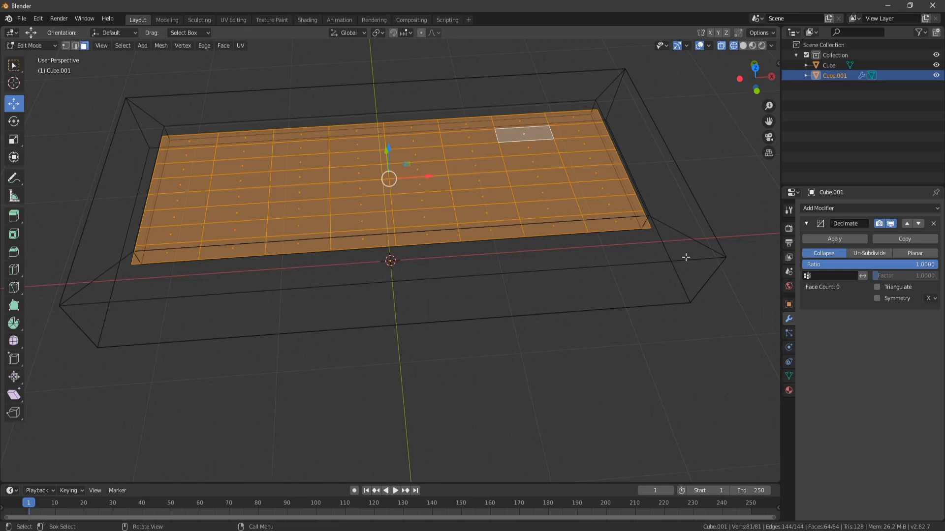
pyautogui.click(870, 254)
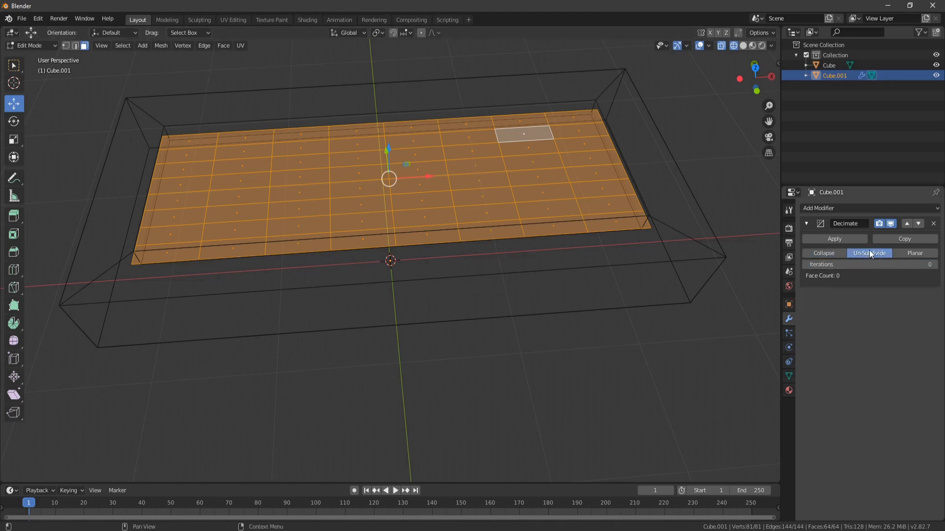
pyautogui.click(934, 264)
pyautogui.press('Tab')
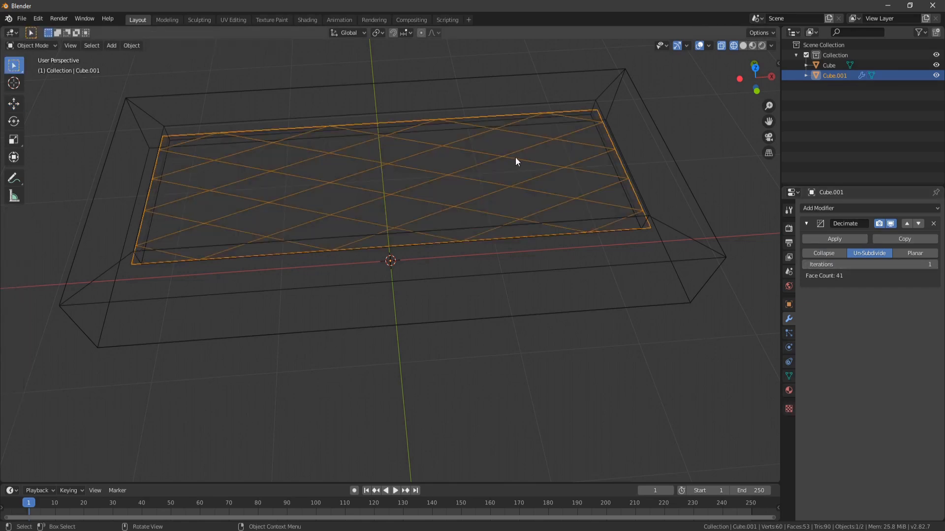
pyautogui.moveTo(515, 158); pyautogui.dragTo(286, 74, button='middle')
pyautogui.moveTo(412, 284); pyautogui.dragTo(500, 255, button='middle')
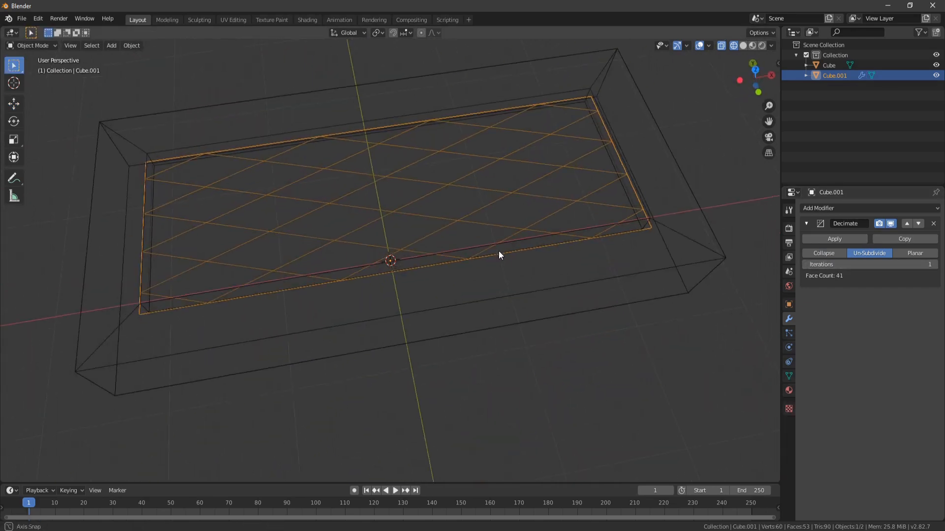
pyautogui.click(837, 239)
# Add a Wireframe modifier to the inner panel to turn its diamond-pattern edges into a lattice
pyautogui.click(862, 210)
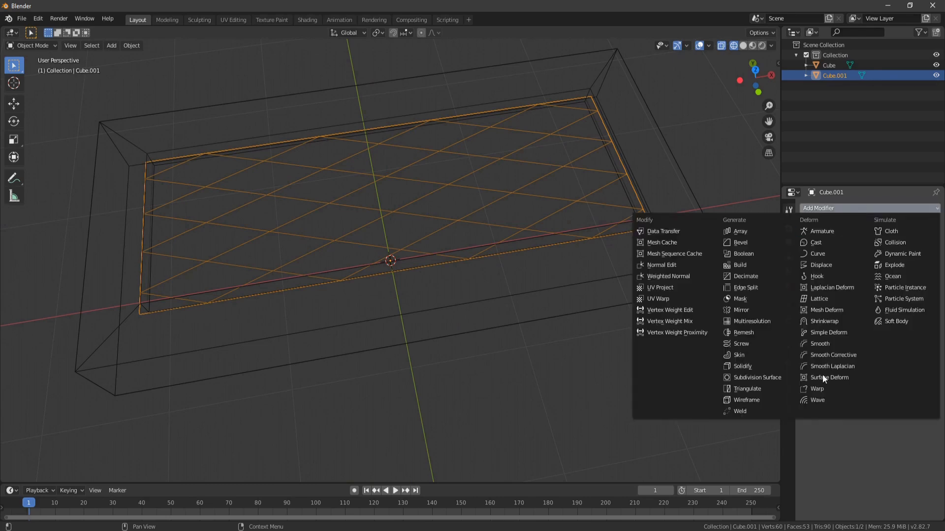
pyautogui.click(760, 398)
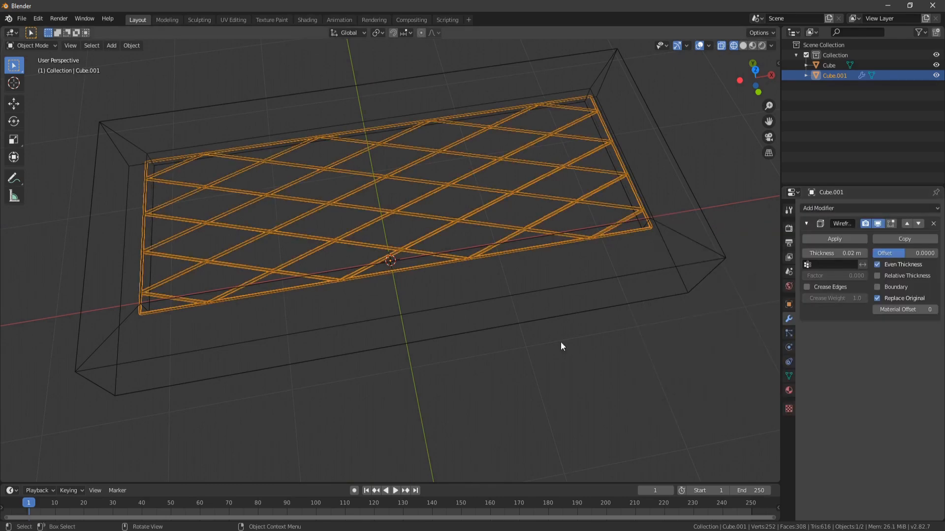
pyautogui.moveTo(688, 273); pyautogui.dragTo(403, 262, button='middle')
pyautogui.press('Tab')
pyautogui.press('Tab')
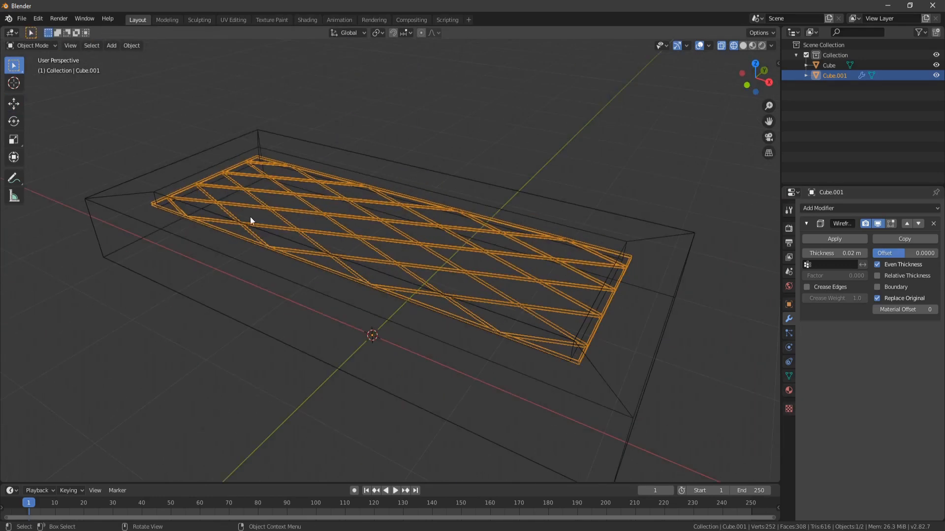
# Increase the Wireframe modifier's thickness to about 0.068 m and apply the modifier
pyautogui.moveTo(491, 222); pyautogui.dragTo(506, 284, button='middle')
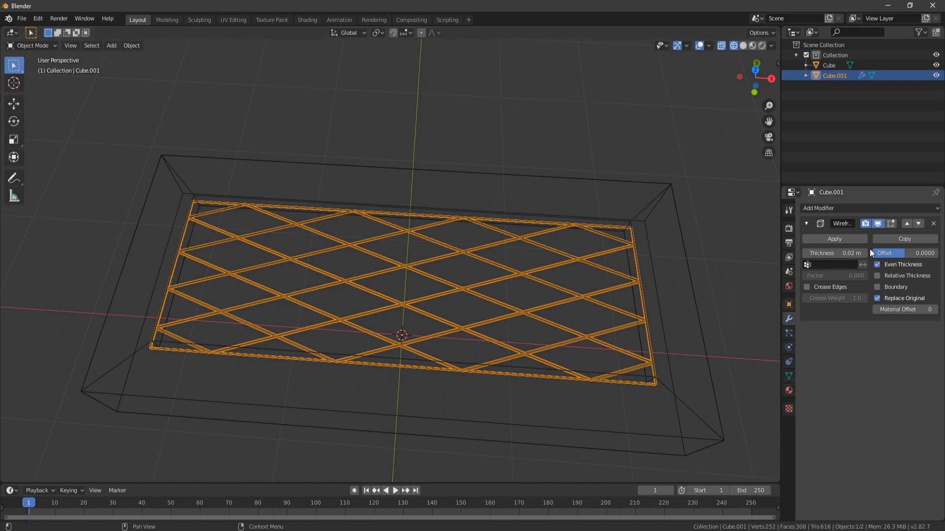
pyautogui.moveTo(864, 253); pyautogui.dragTo(906, 252)
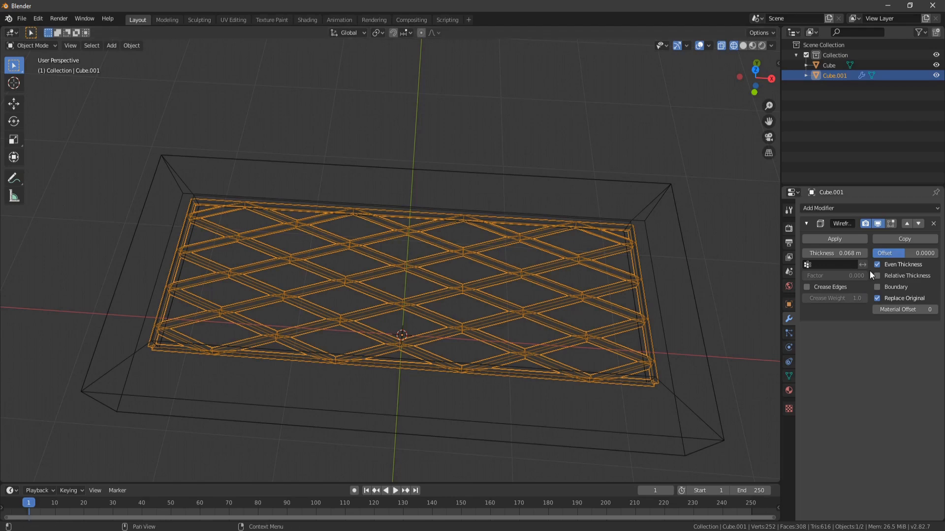
pyautogui.click(836, 238)
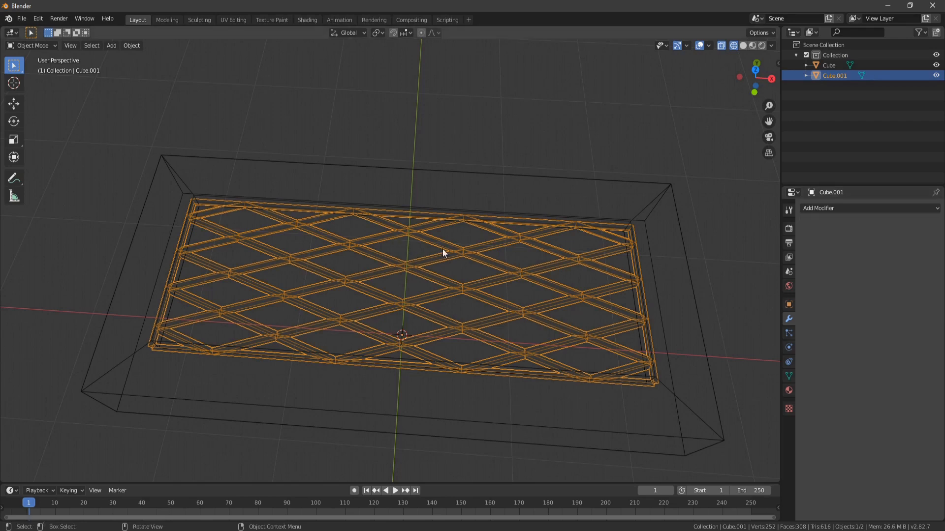
# Enter Edit Mode on the lattice and switch the viewport back to Solid shading
pyautogui.press('Tab')
pyautogui.moveTo(443, 251); pyautogui.dragTo(496, 224, button='middle')
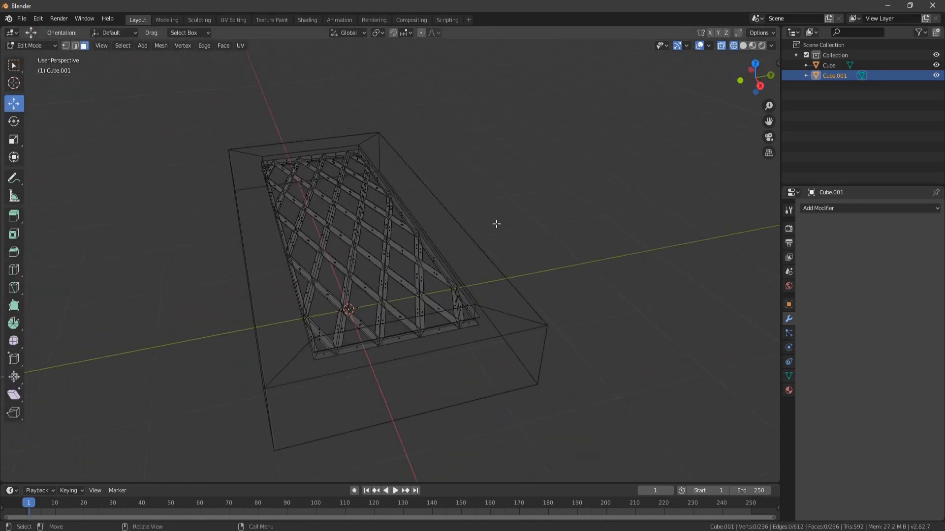
pyautogui.moveTo(369, 263); pyautogui.dragTo(419, 265, button='middle')
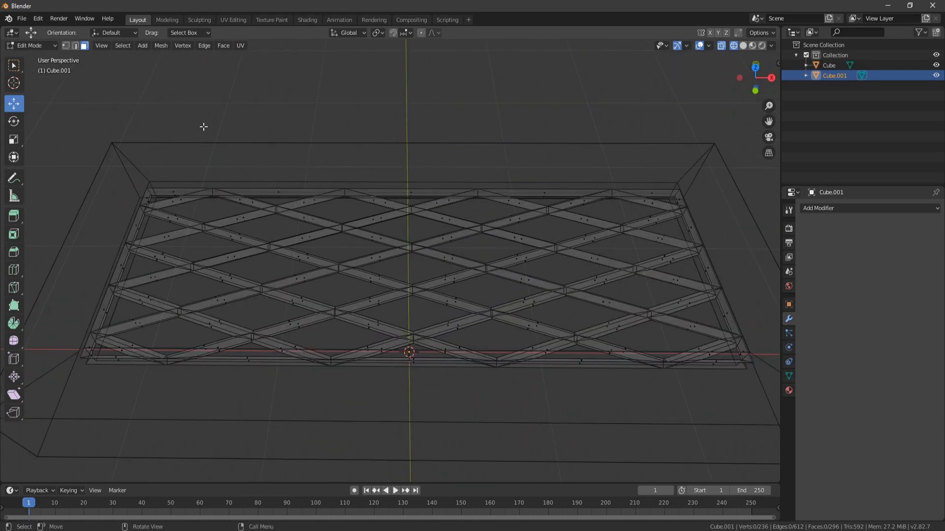
pyautogui.press('z')
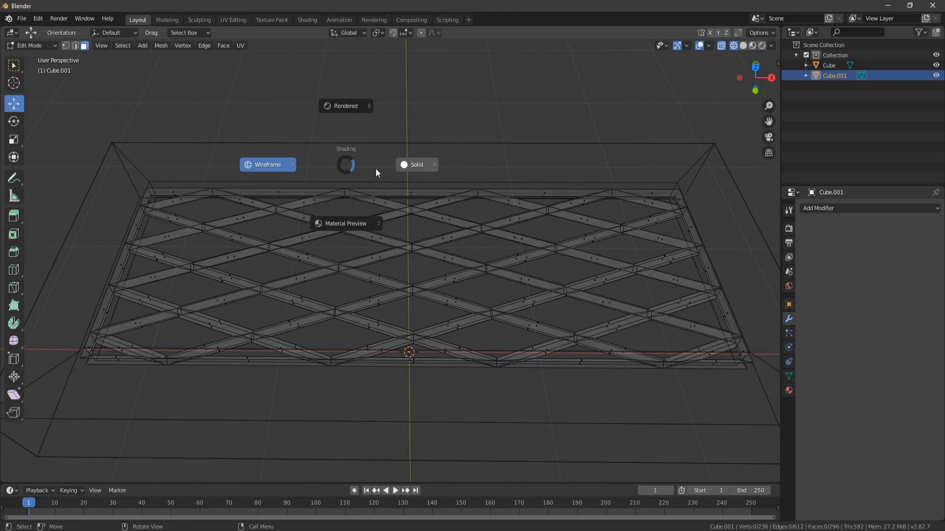
pyautogui.click(413, 165)
# Return to Object Mode and hide the outer frame so only the lattice is shown
pyautogui.press('Tab')
pyautogui.click(225, 162)
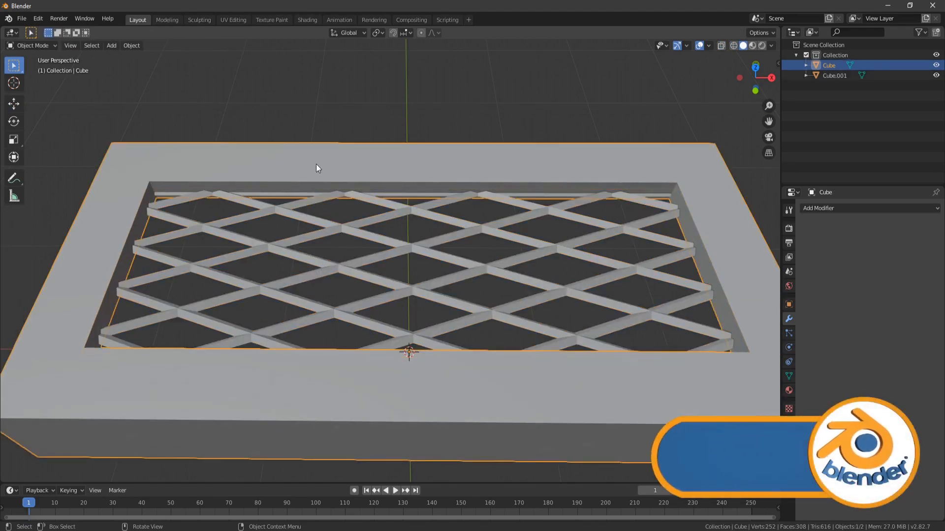
pyautogui.press('h')
pyautogui.moveTo(316, 164); pyautogui.dragTo(196, 154, button='middle')
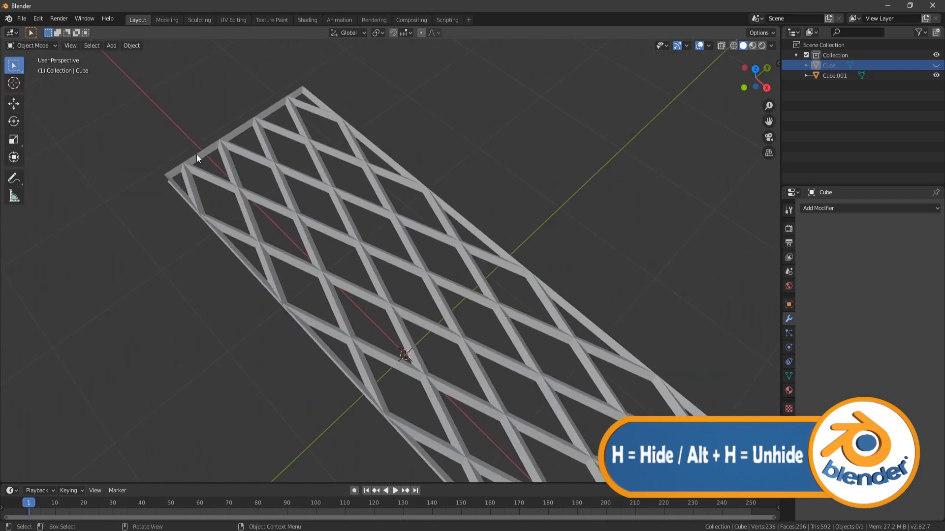
pyautogui.moveTo(554, 241)
pyautogui.mouseDown(button='middle')
pyautogui.moveTo(690, 261)
pyautogui.moveTo(546, 231)
pyautogui.mouseUp(button='middle')
# Select the lattice and enter Edit Mode on it with face selection active
pyautogui.click(297, 212)
pyautogui.press('Tab')
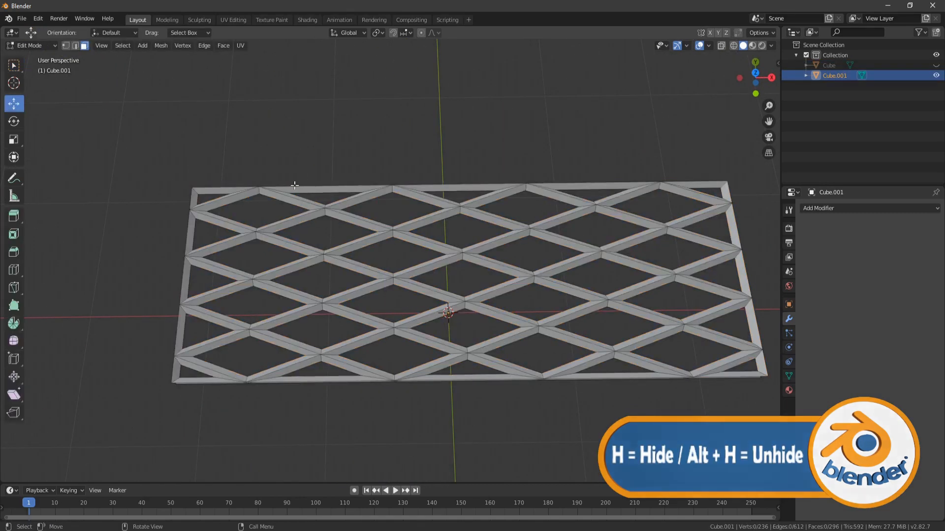
pyautogui.click(82, 45)
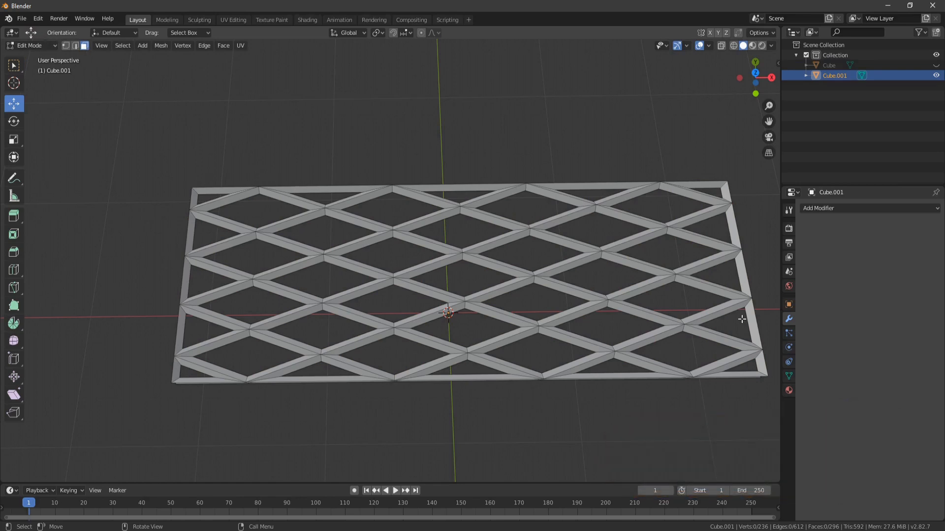
# Show the lattice in Wireframe shading from the top orthographic view
pyautogui.moveTo(531, 346); pyautogui.dragTo(290, 118, button='middle')
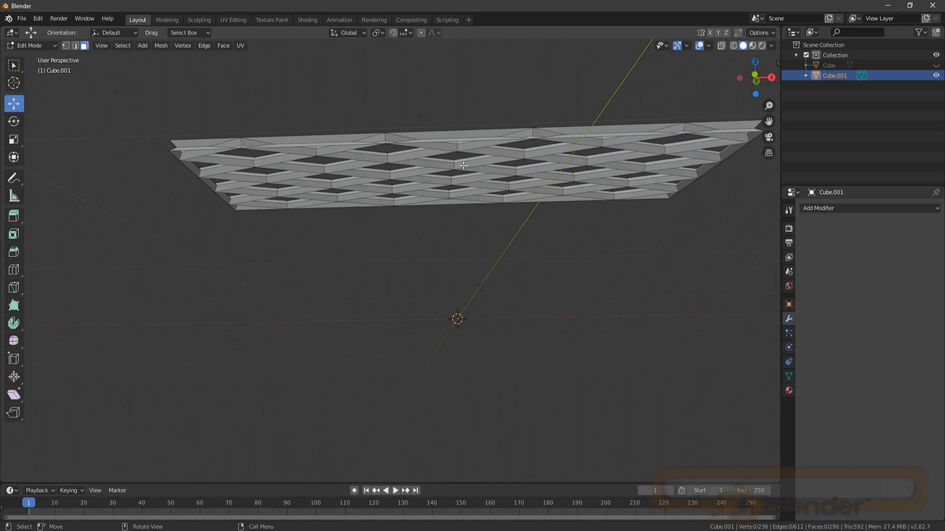
pyautogui.moveTo(463, 165)
pyautogui.mouseDown(button='middle')
pyautogui.moveTo(212, 182)
pyautogui.moveTo(235, 193)
pyautogui.mouseUp(button='middle')
pyautogui.press('z')
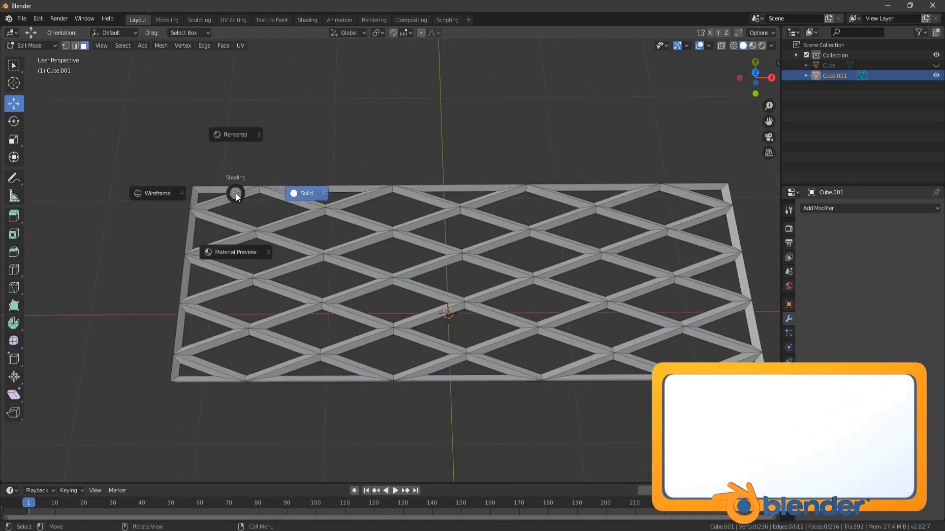
pyautogui.click(169, 193)
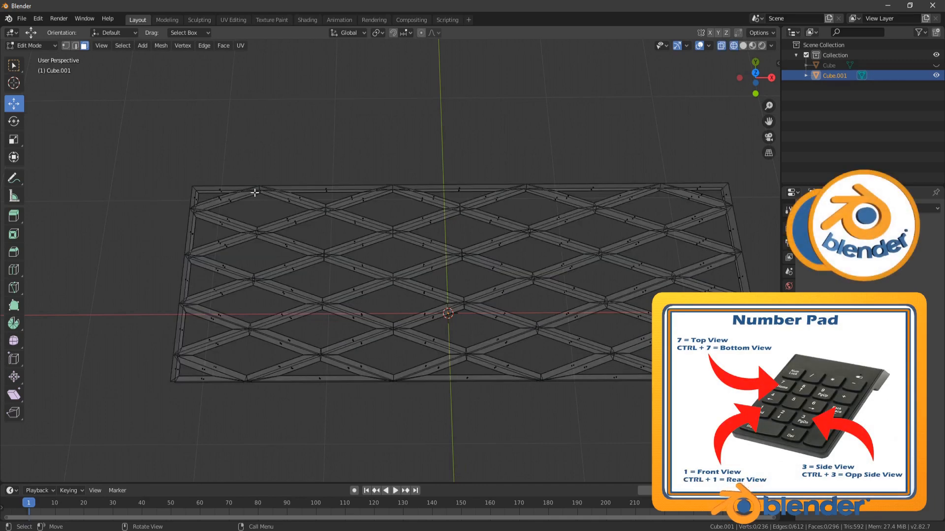
pyautogui.press('KP_7')
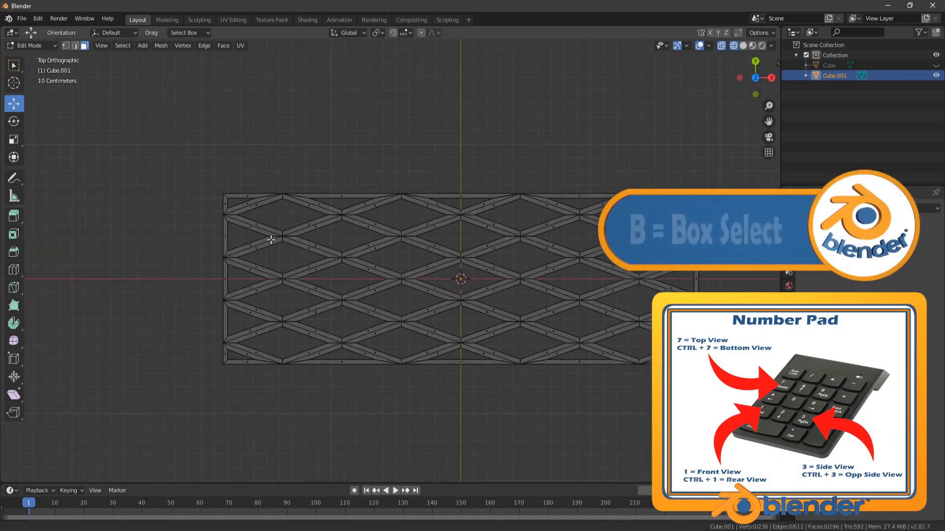
# Box-select the faces of all four outer border strips around the lattice
pyautogui.press('b')
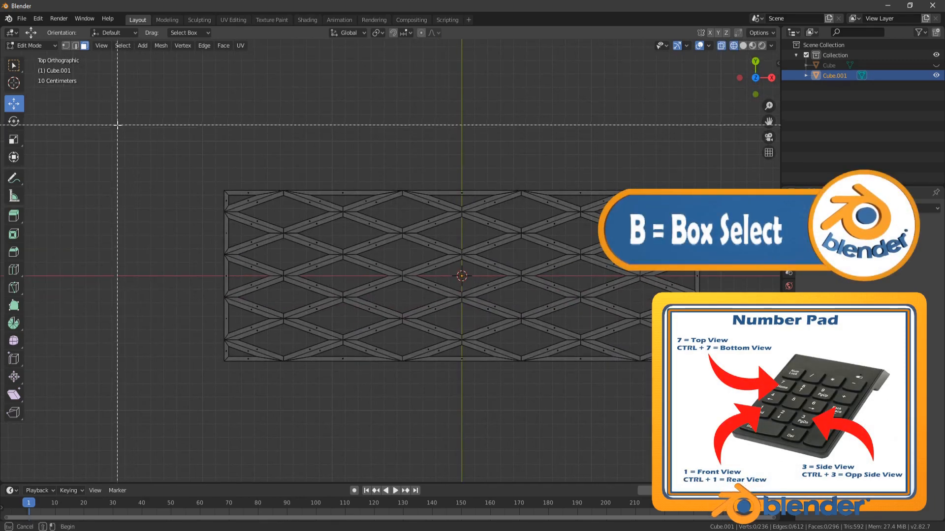
pyautogui.moveTo(117, 133); pyautogui.dragTo(233, 412)
pyautogui.press('b')
pyautogui.moveTo(159, 133); pyautogui.dragTo(731, 195)
pyautogui.press('b')
pyautogui.moveTo(692, 156); pyautogui.dragTo(737, 393)
pyautogui.press('b')
pyautogui.moveTo(190, 353); pyautogui.dragTo(779, 447)
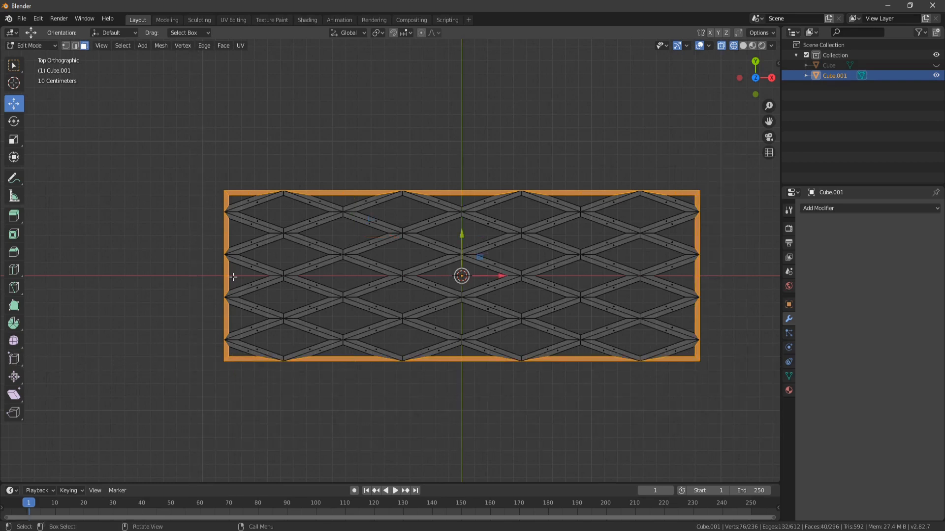
# Delete the selected border faces, and in the front view also delete all faces of the lattice's lower half
pyautogui.press('x')
pyautogui.click(454, 265)
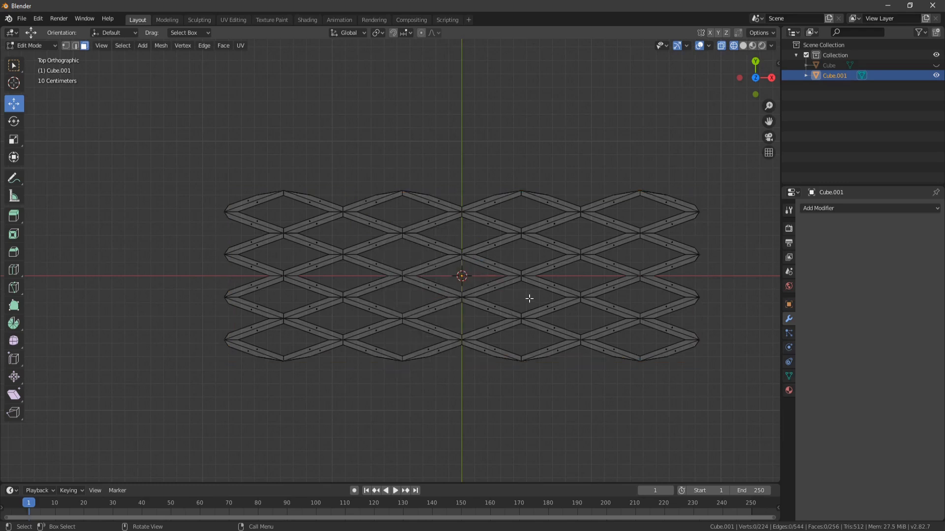
pyautogui.press('KP_1')
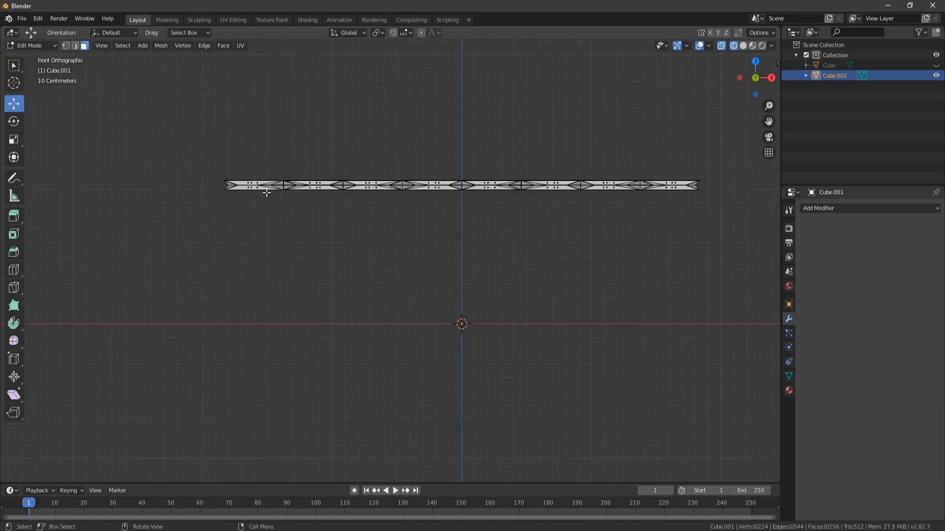
pyautogui.scroll(1, 443, 206)
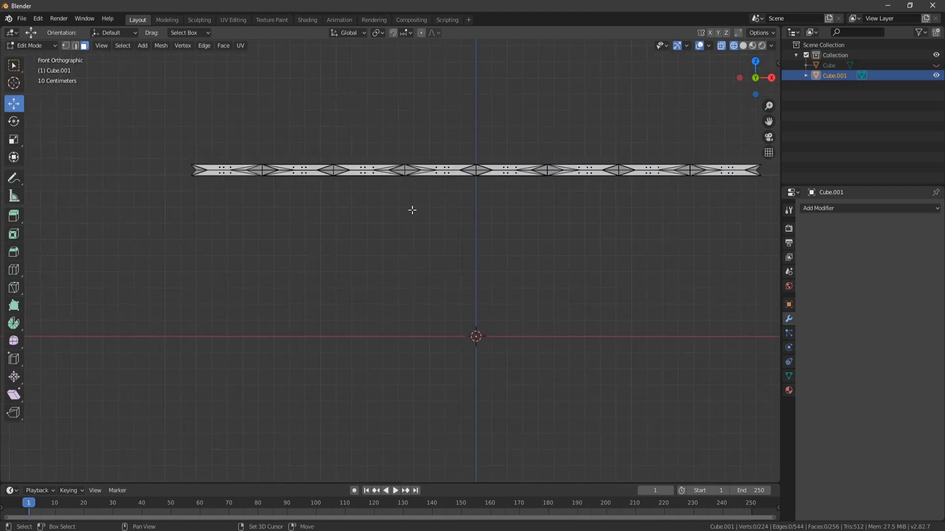
pyautogui.keyDown('shift'); pyautogui.moveTo(413, 209); pyautogui.dragTo(328, 245, button='middle'); pyautogui.keyUp('shift')
pyautogui.press('b')
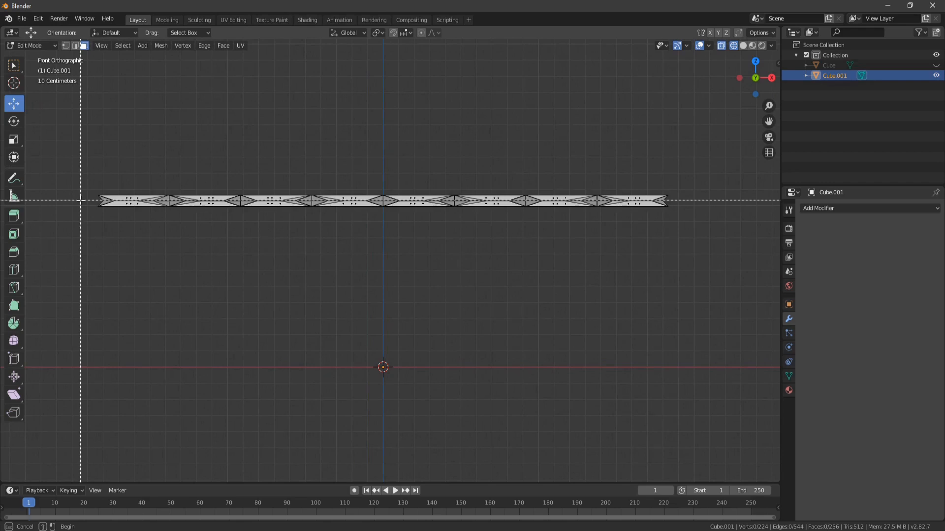
pyautogui.moveTo(81, 200); pyautogui.dragTo(758, 254)
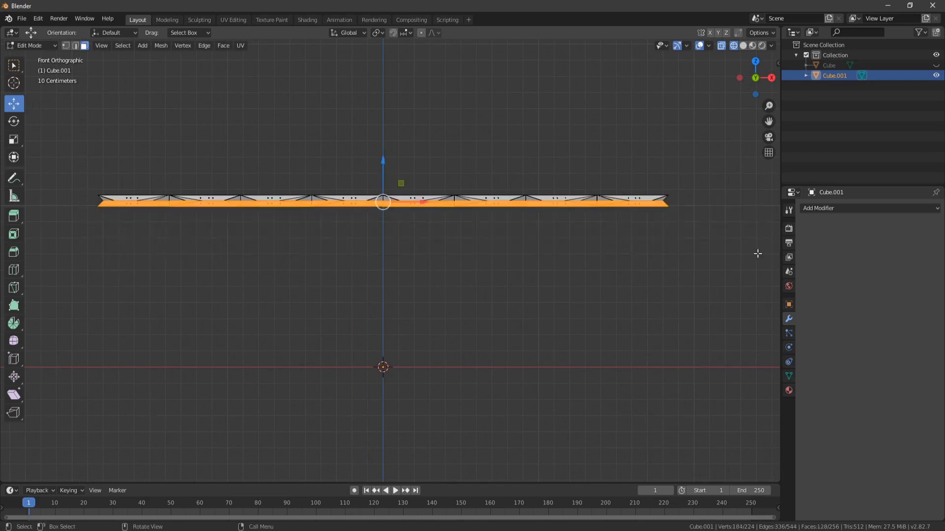
pyautogui.press('x')
pyautogui.click(753, 229)
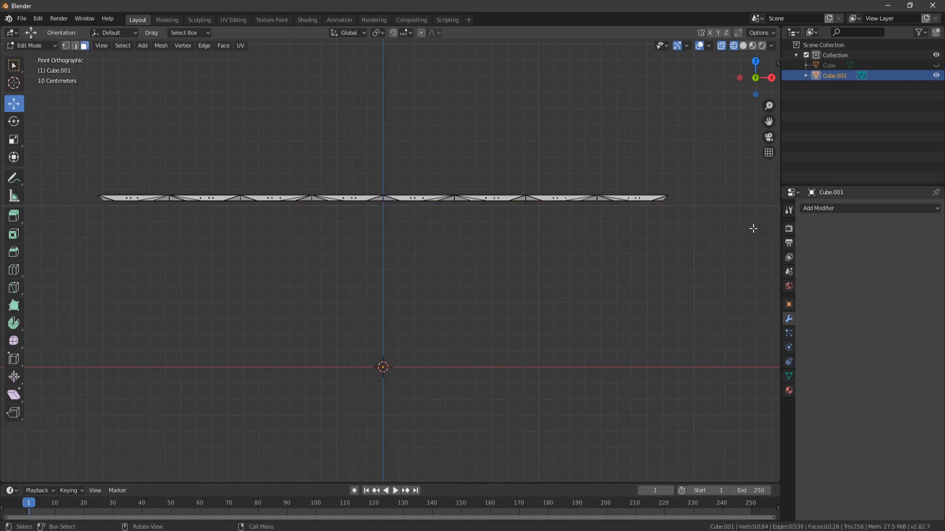
# Show the remaining lattice in Solid shading in a perspective view
pyautogui.moveTo(521, 308)
pyautogui.mouseDown(button='middle')
pyautogui.moveTo(515, 295)
pyautogui.moveTo(528, 244)
pyautogui.moveTo(548, 255)
pyautogui.moveTo(510, 223)
pyautogui.mouseUp(button='middle')
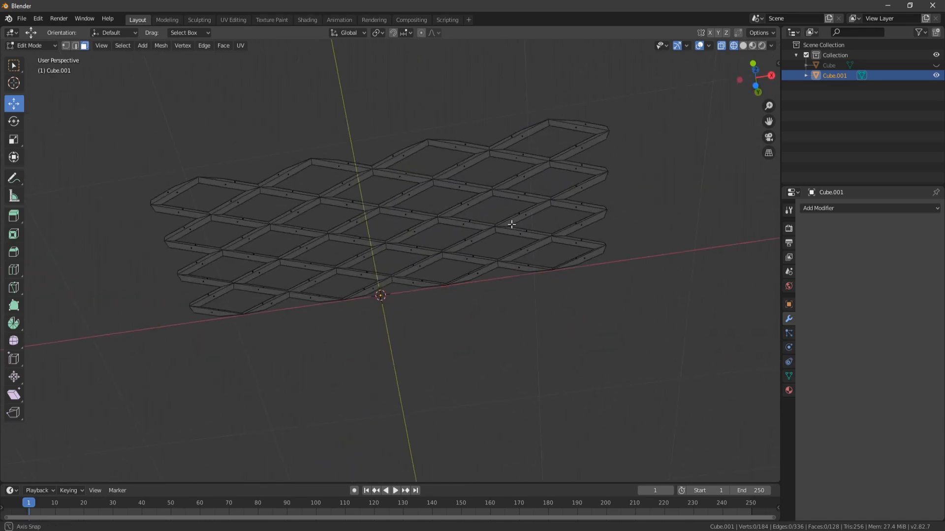
pyautogui.press('z')
pyautogui.click(579, 224)
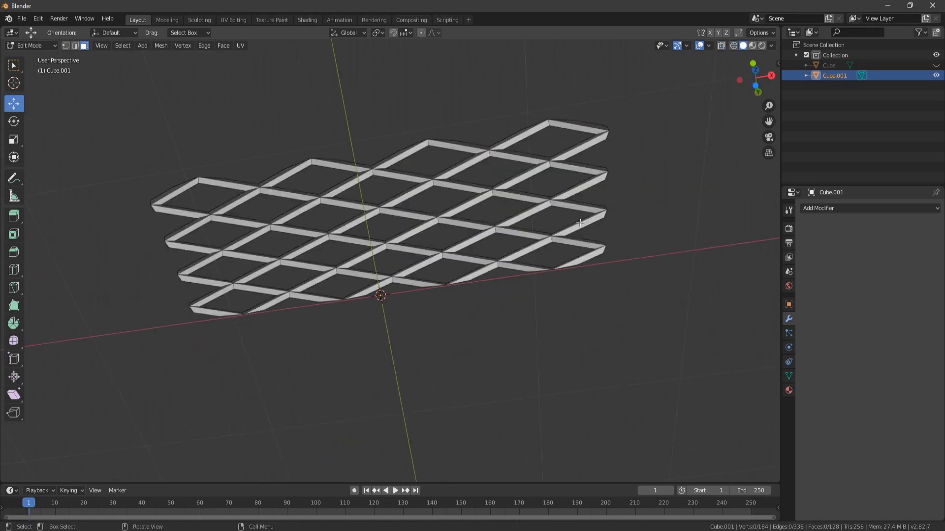
pyautogui.moveTo(504, 187)
pyautogui.mouseDown(button='middle')
pyautogui.moveTo(500, 251)
pyautogui.moveTo(300, 253)
pyautogui.mouseUp(button='middle')
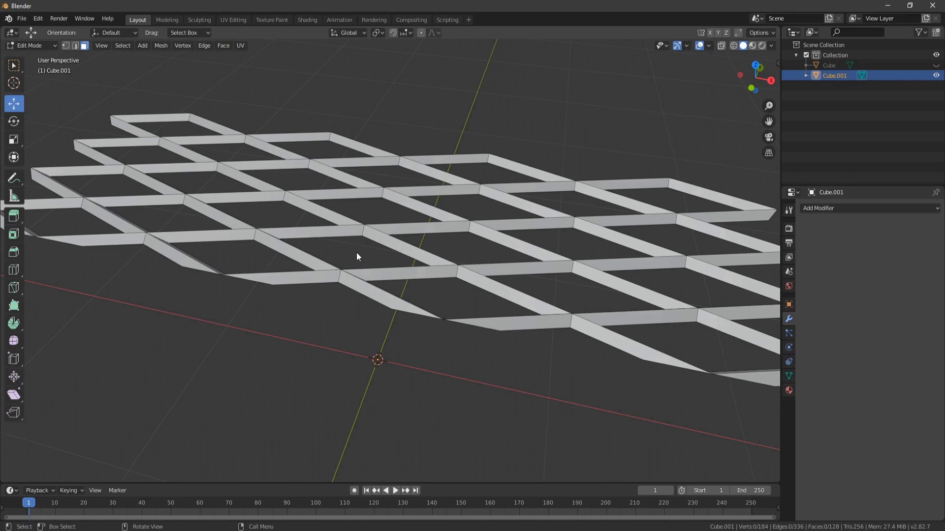
# Return to Object Mode and unhide the outer frame around the lattice
pyautogui.press('Tab')
pyautogui.hotkey('alt', 'h')
pyautogui.scroll(-4, 356, 226)
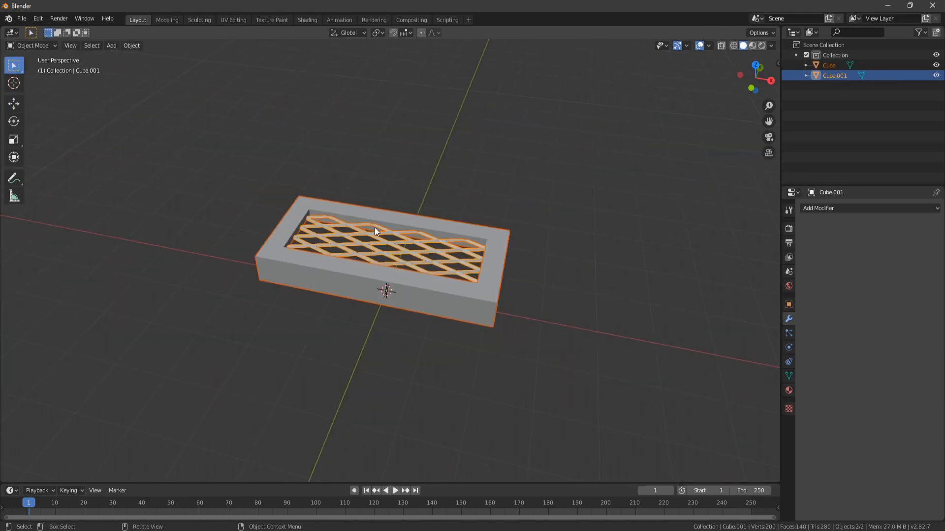
pyautogui.moveTo(374, 232); pyautogui.dragTo(233, 227, button='middle')
pyautogui.scroll(2, 221, 215)
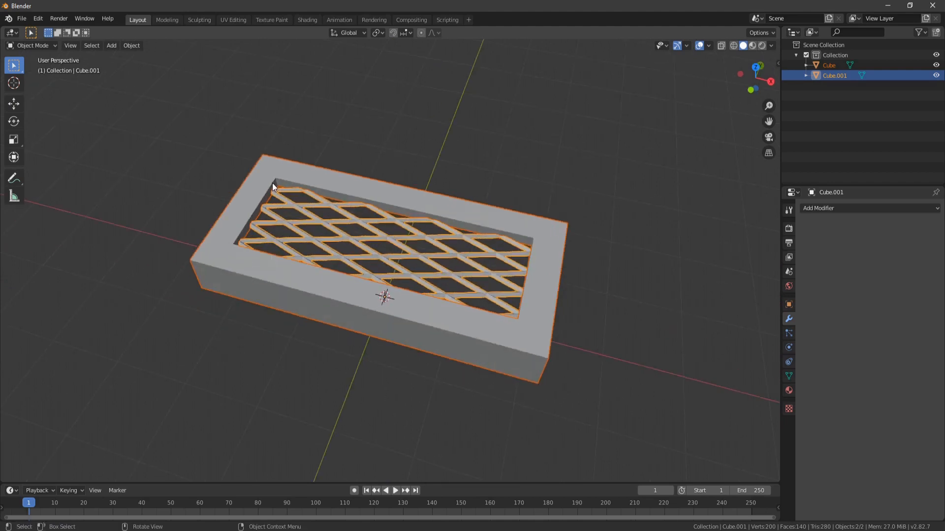
# Enter Edit Mode on both the frame and the lattice with edge selection active
pyautogui.press('Tab')
pyautogui.moveTo(321, 200); pyautogui.dragTo(310, 178, button='middle')
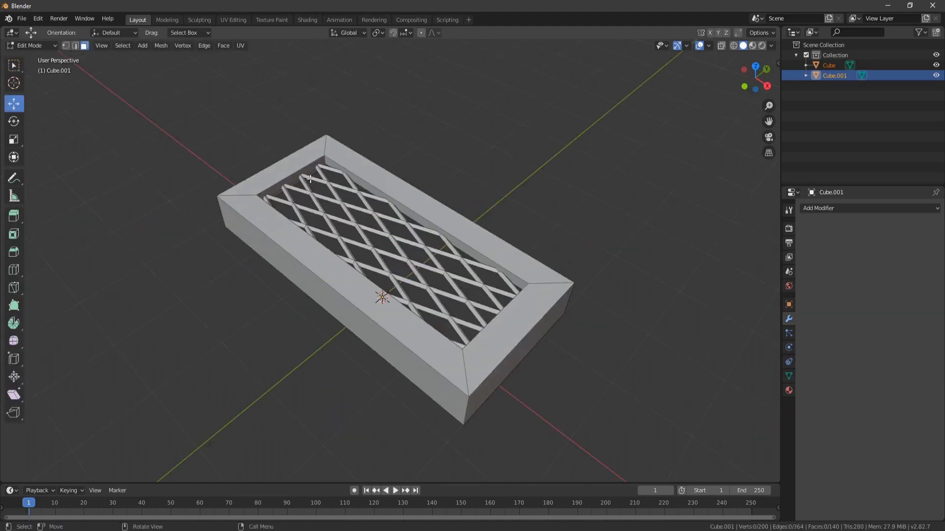
pyautogui.click(75, 46)
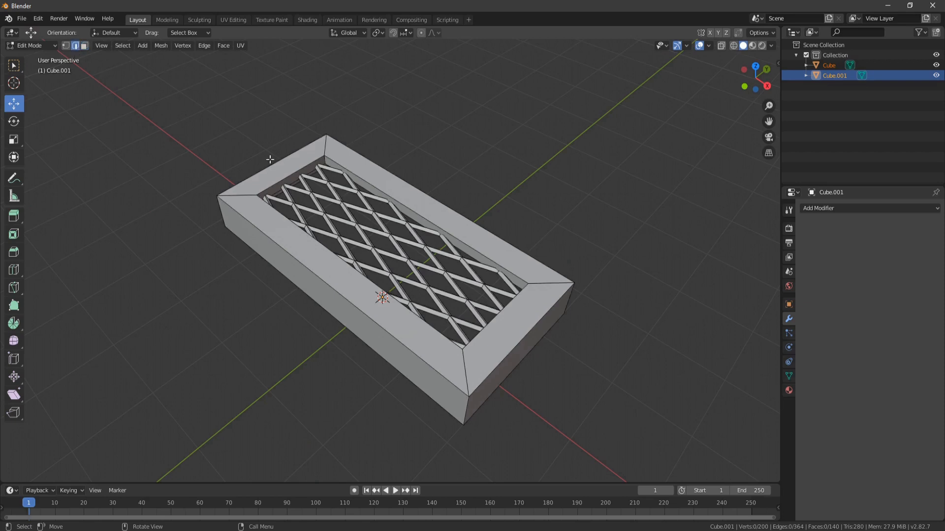
pyautogui.click(248, 207)
pyautogui.click(168, 249)
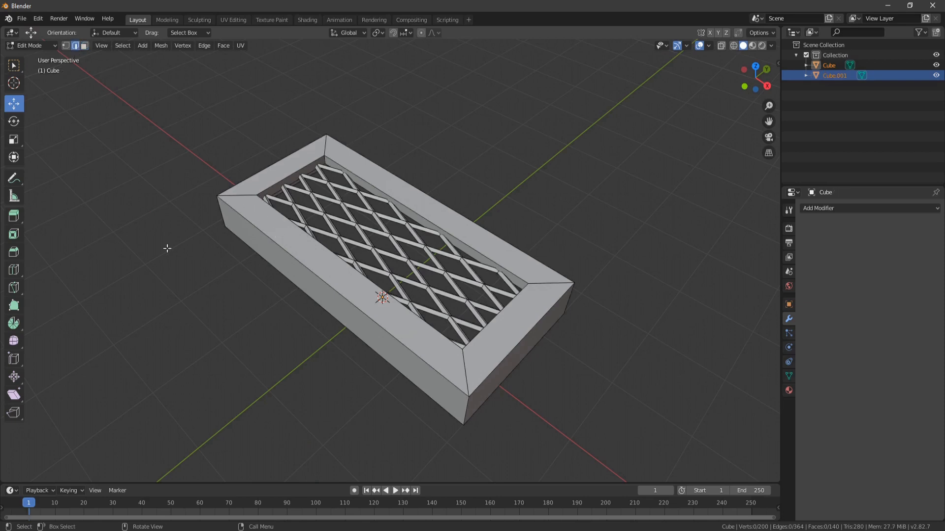
# Select the inner top edge loop of the frame and raise it slightly along Z
pyautogui.click(280, 214)
pyautogui.keyDown('alt'); pyautogui.click(280, 214); pyautogui.keyUp('alt')
pyautogui.moveTo(402, 263); pyautogui.dragTo(421, 231, button='middle')
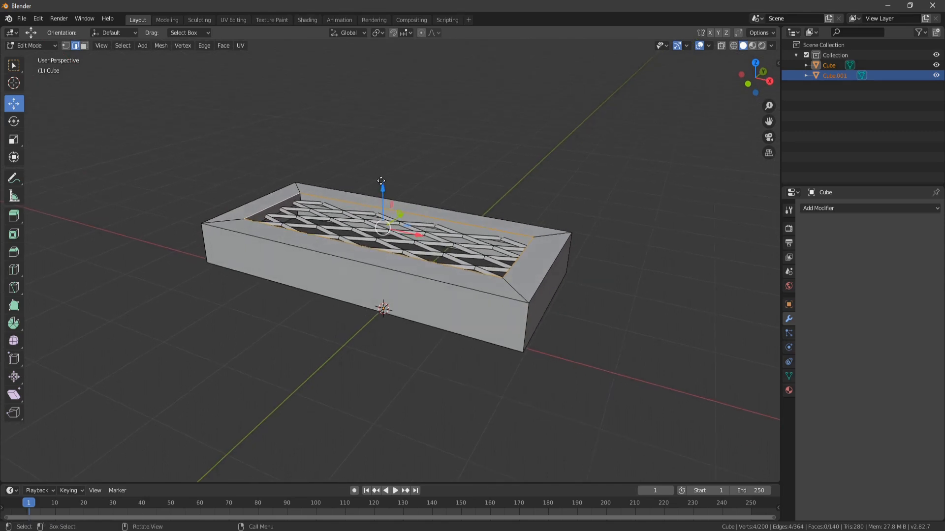
pyautogui.moveTo(381, 181); pyautogui.dragTo(382, 176)
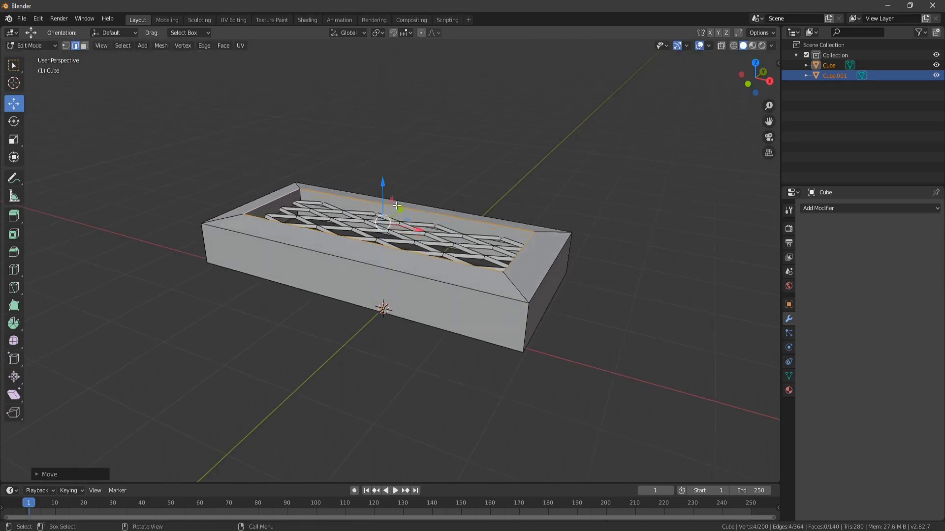
# Return to Object Mode, select only the lattice and set its origin to its geometry
pyautogui.press('Tab')
pyautogui.click(373, 220)
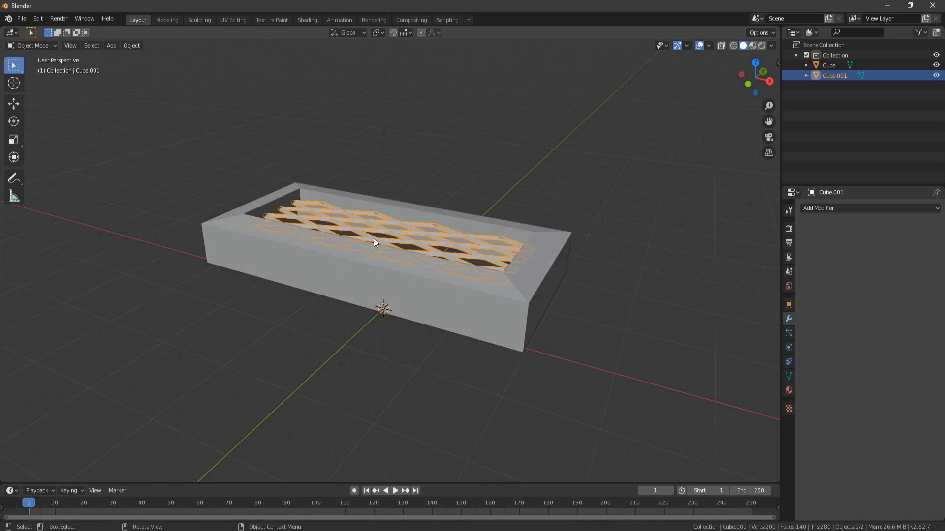
pyautogui.rightClick(463, 178)
pyautogui.moveTo(464, 179)
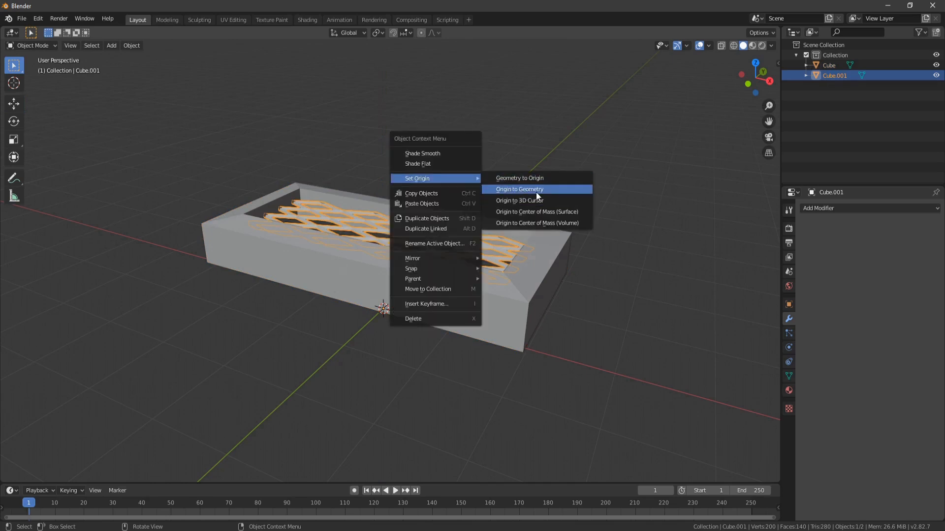
pyautogui.click(536, 191)
# Raise the lattice slightly along Z inside the frame with the Move tool
pyautogui.hotkey('shift', 'space')
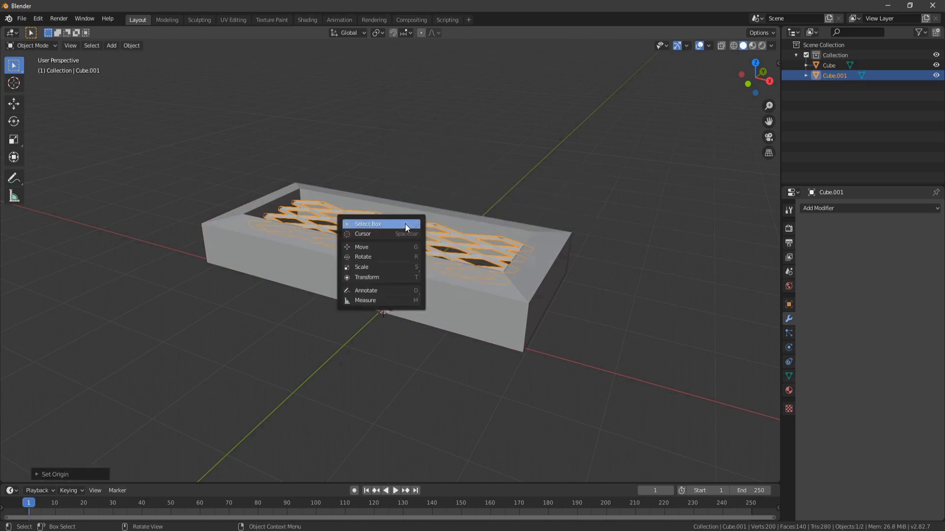
pyautogui.click(384, 248)
pyautogui.moveTo(382, 197); pyautogui.dragTo(384, 191)
# Join the lattice with the frame into one object and move it along negative X, well clear of the world origin
pyautogui.moveTo(499, 188); pyautogui.dragTo(432, 190, button='middle')
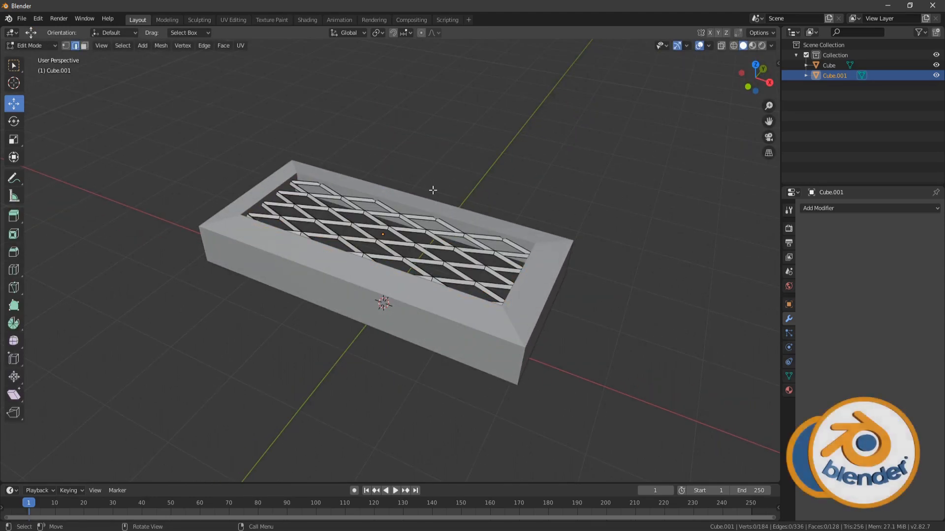
pyautogui.scroll(-3, 404, 226)
pyautogui.moveTo(404, 227); pyautogui.dragTo(449, 255, button='middle')
pyautogui.keyDown('shift'); pyautogui.click(450, 281); pyautogui.keyUp('shift')
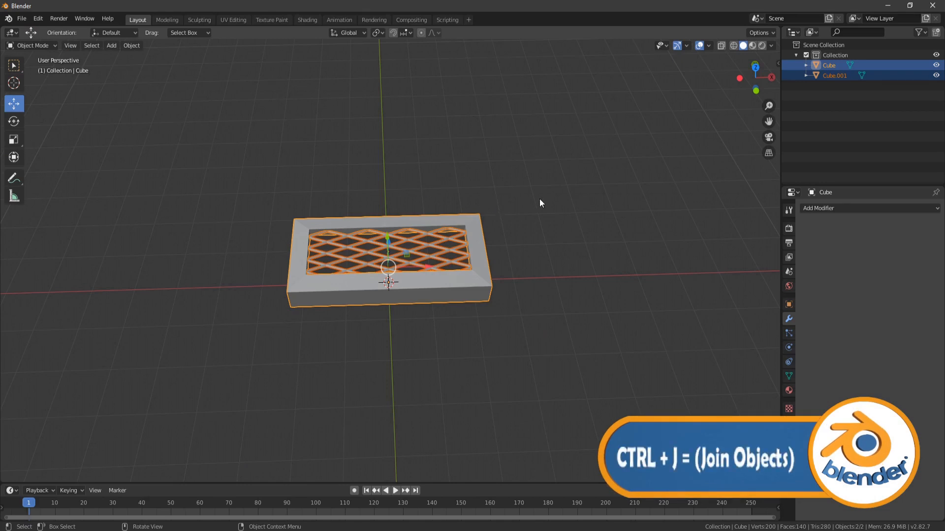
pyautogui.hotkey('ctrl', 'j')
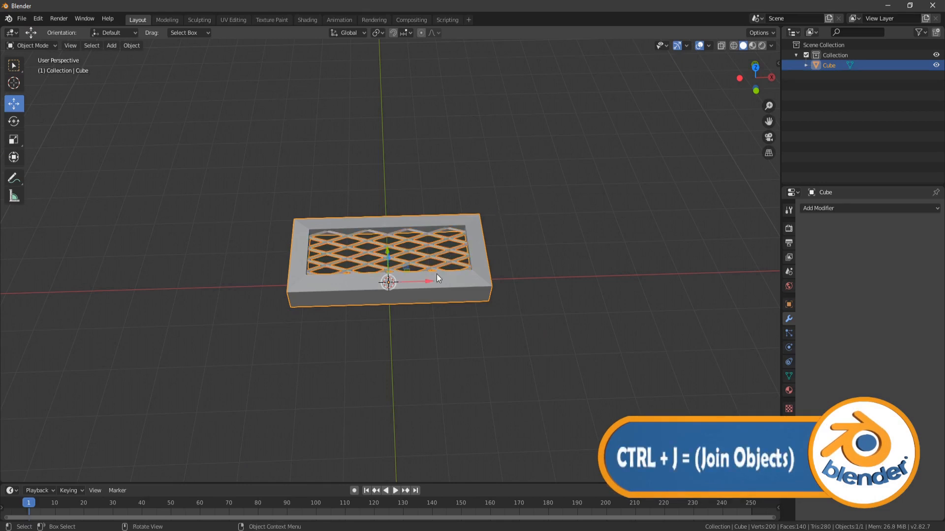
pyautogui.moveTo(437, 275); pyautogui.dragTo(192, 280)
pyautogui.click(274, 269)
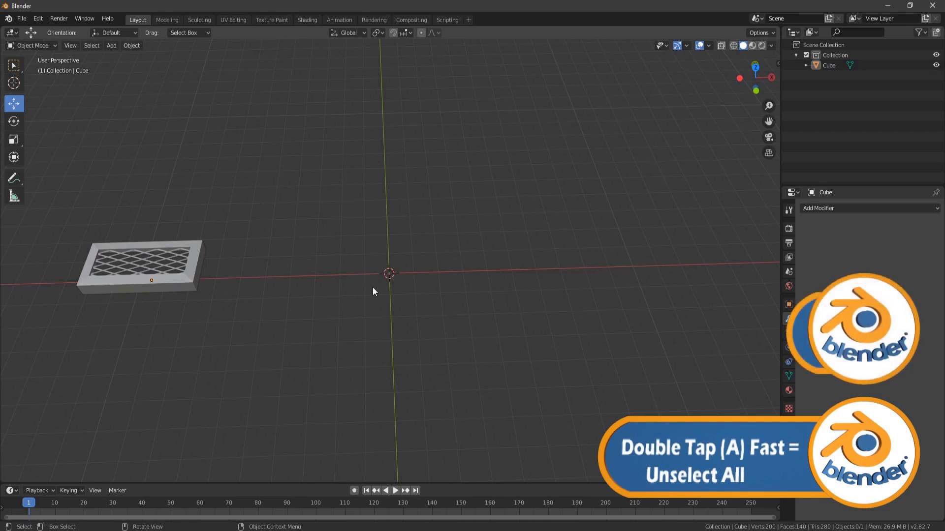
# Snap the 3D cursor to the world origin and add a UV sphere there
pyautogui.hotkey('shift', 's')
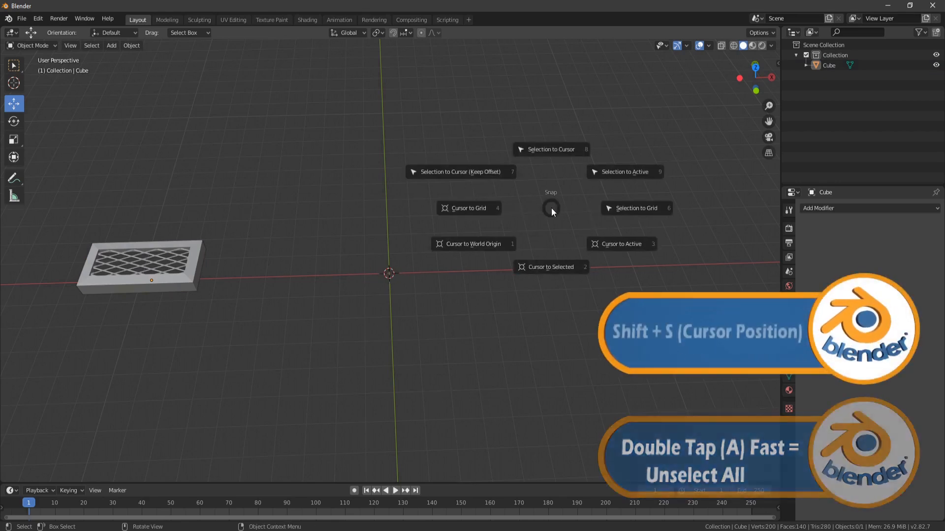
pyautogui.click(474, 244)
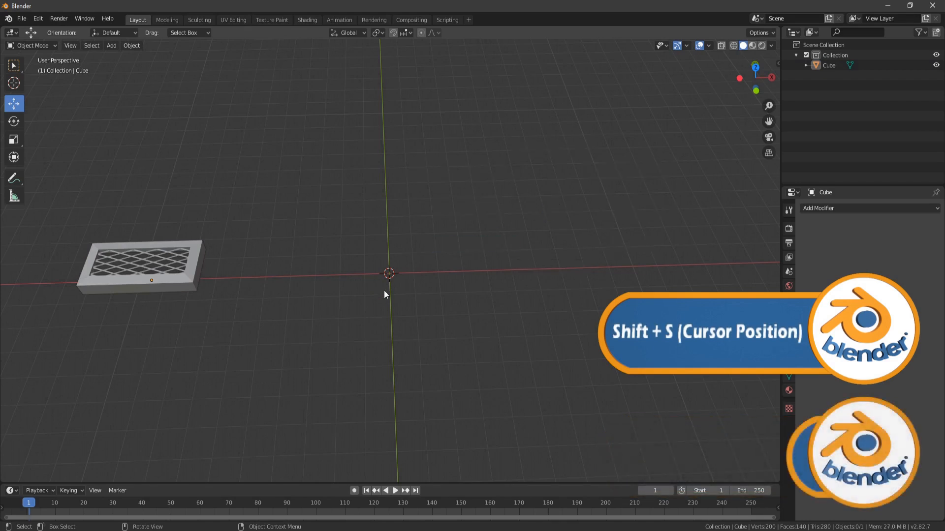
pyautogui.hotkey('shift', 'a')
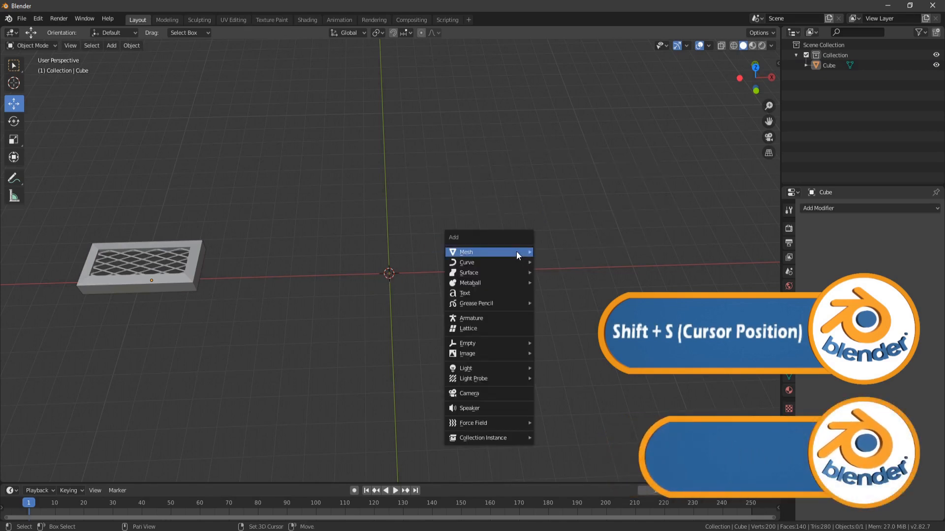
pyautogui.moveTo(516, 252)
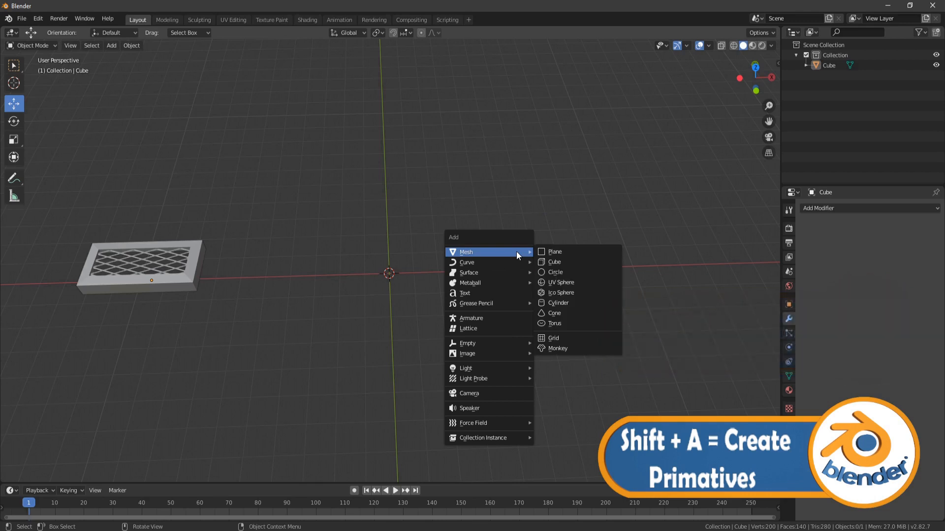
pyautogui.click(582, 284)
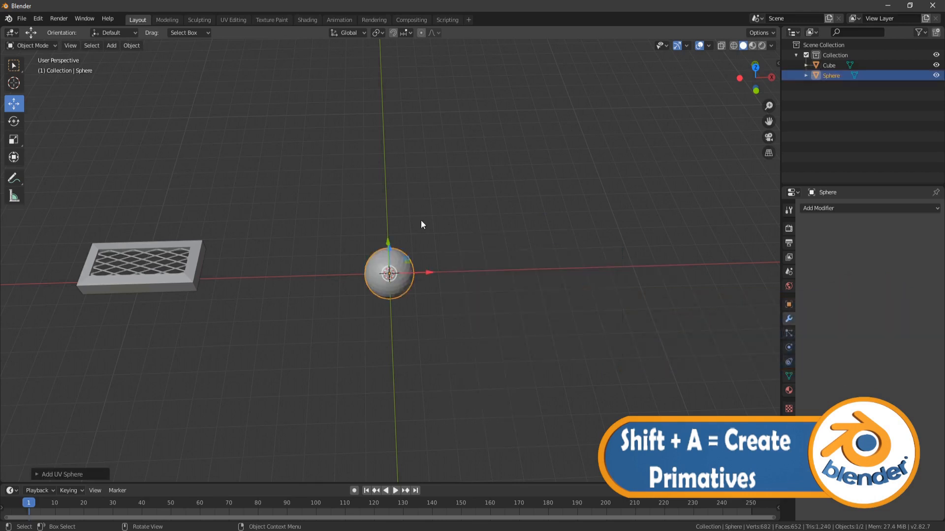
# Scale the UV sphere up uniformly to nearly three times its size
pyautogui.scroll(3, 423, 302)
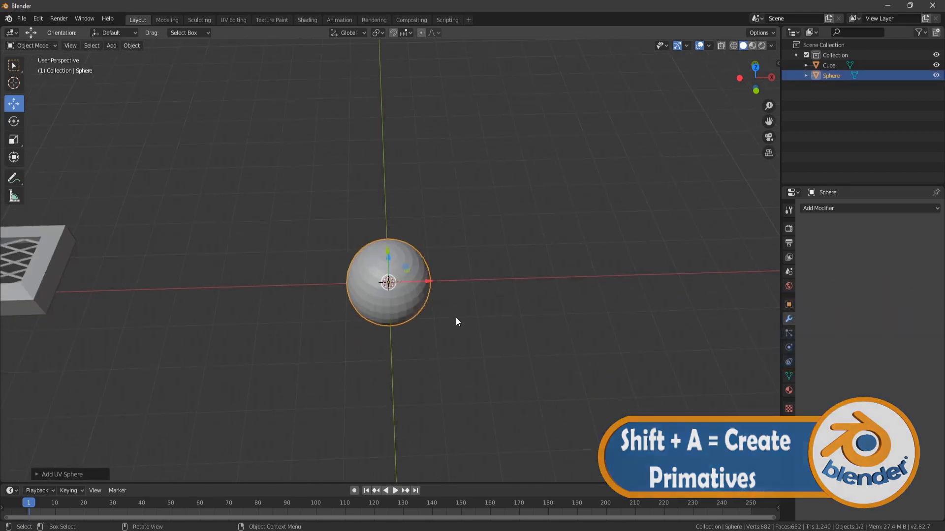
pyautogui.press('s')
pyautogui.click(580, 346)
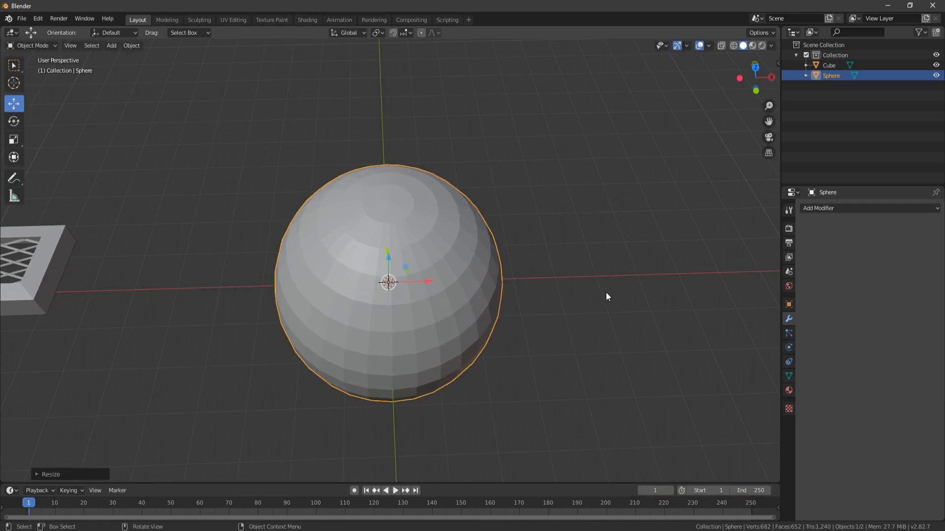
# Enter Edit Mode on the sphere with face selection active
pyautogui.press('Tab')
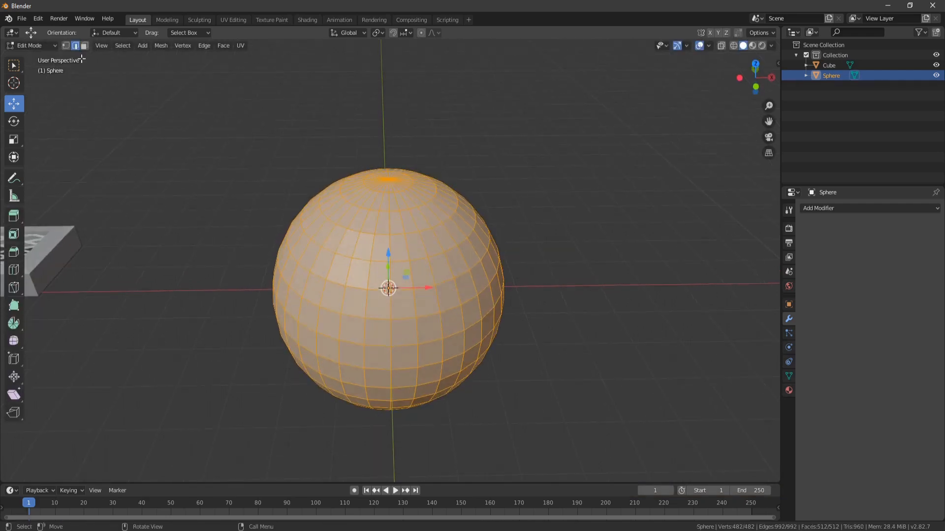
pyautogui.click(85, 45)
pyautogui.moveTo(425, 303); pyautogui.dragTo(433, 242, button='middle')
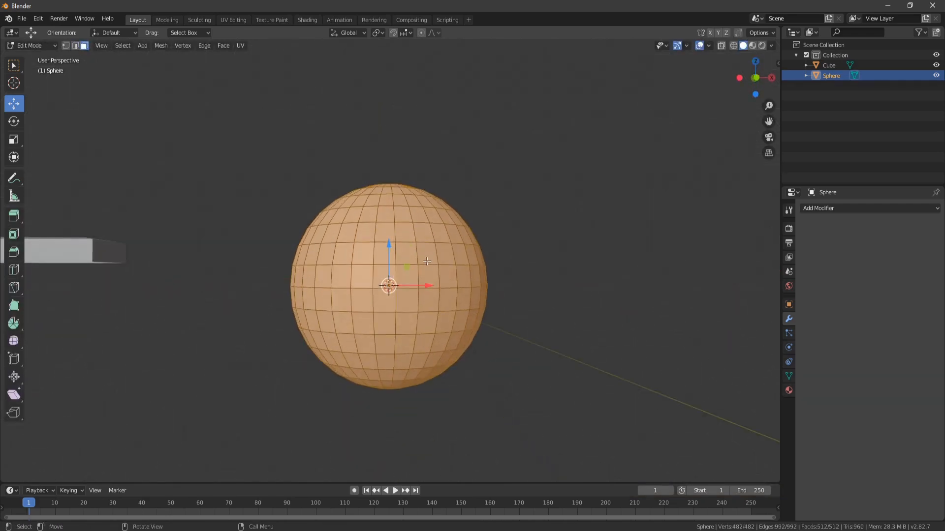
# Show the sphere in Wireframe shading from the front orthographic view with all of its faces deselected
pyautogui.press('KP_1')
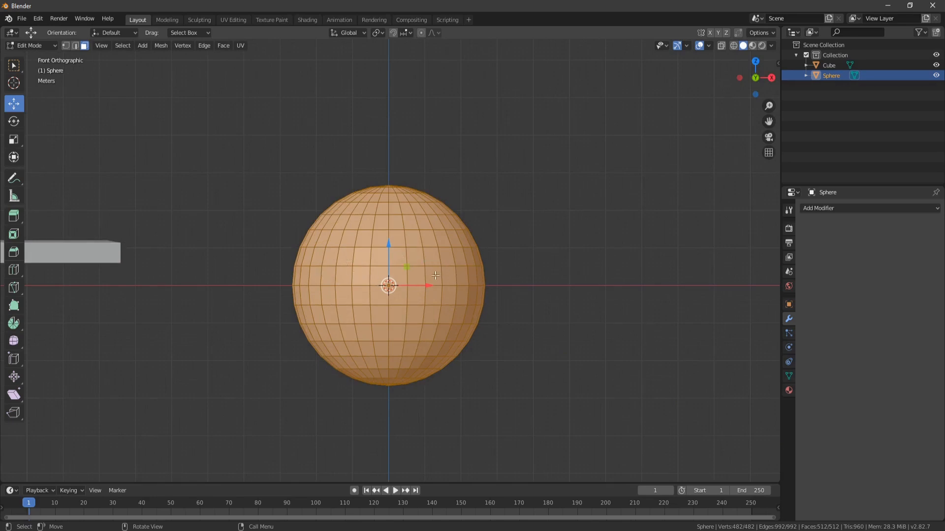
pyautogui.press('z')
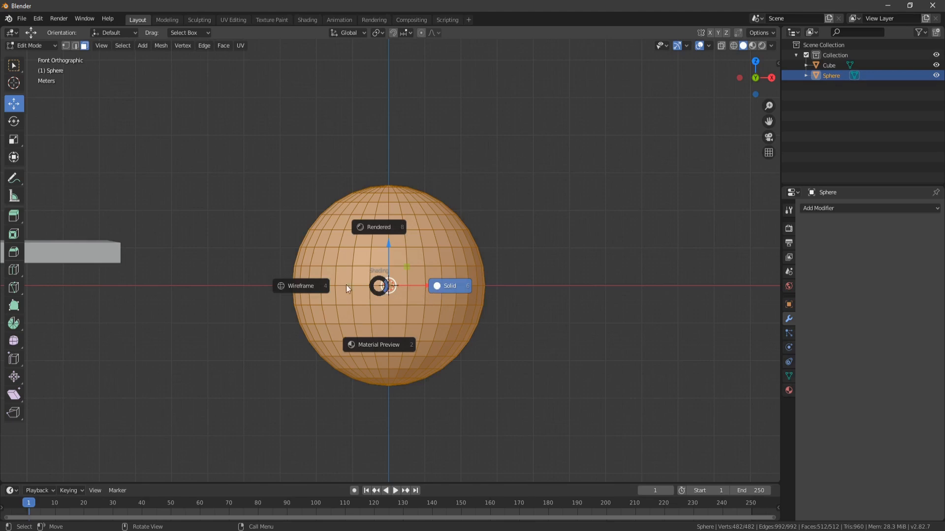
pyautogui.click(304, 287)
pyautogui.hotkey('alt', 'a')
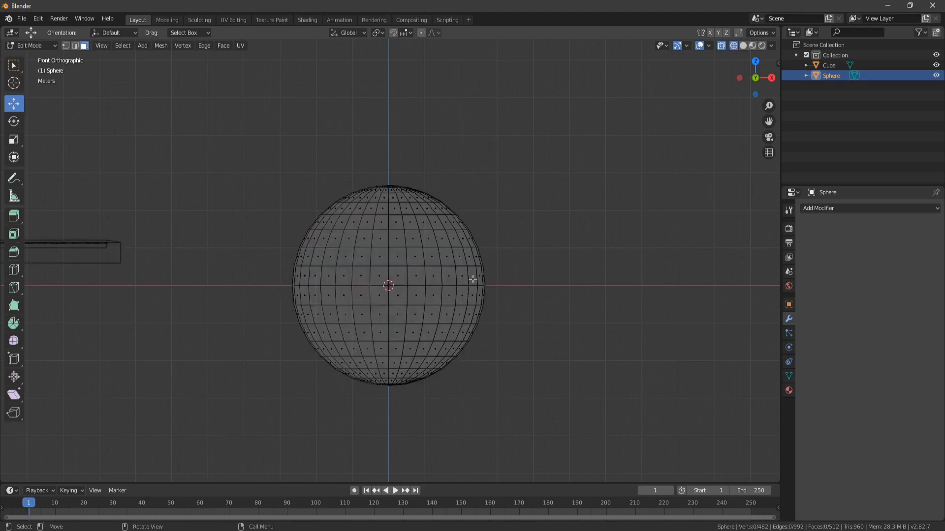
# Delete all faces of the sphere's lower half, keeping only the upper dome
pyautogui.press('b')
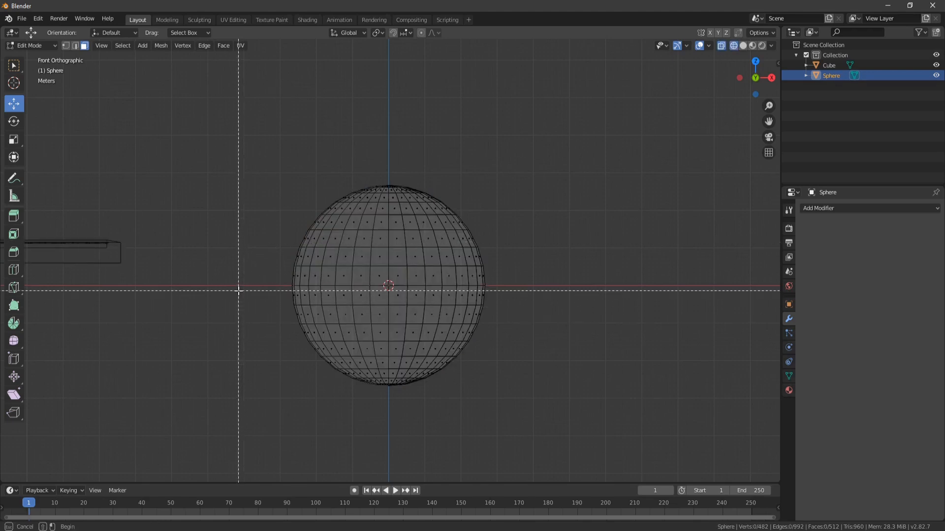
pyautogui.moveTo(238, 287); pyautogui.dragTo(608, 419)
pyautogui.press('x')
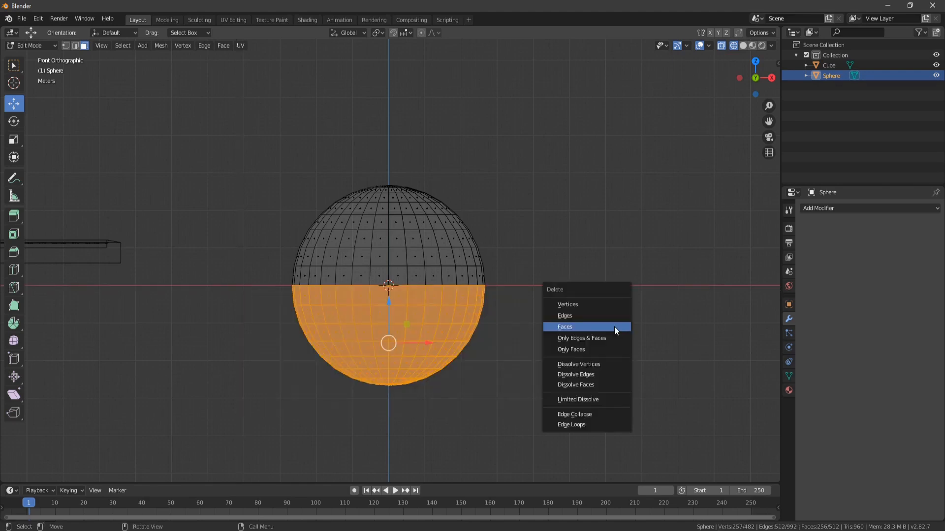
pyautogui.click(571, 326)
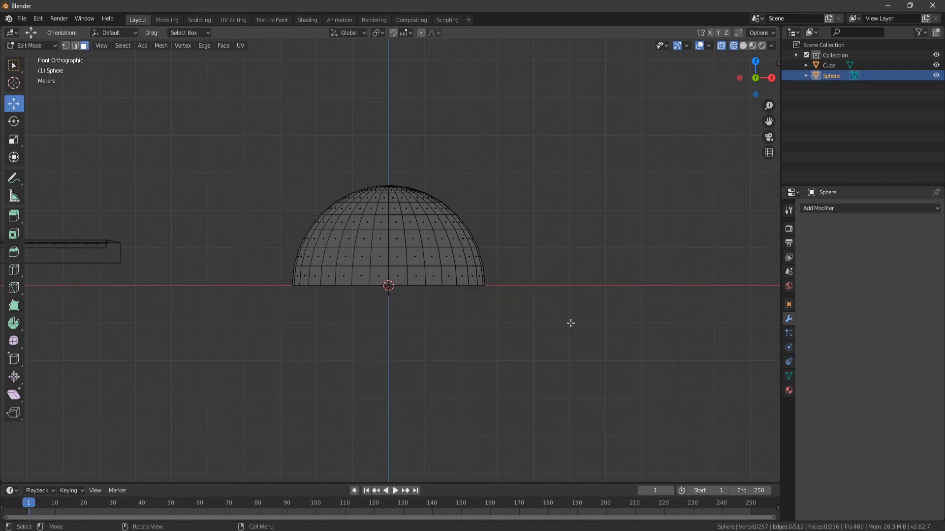
# Add a Decimate modifier to the dome, set to Un-Subdivide with 1 iteration, in Object Mode
pyautogui.click(853, 209)
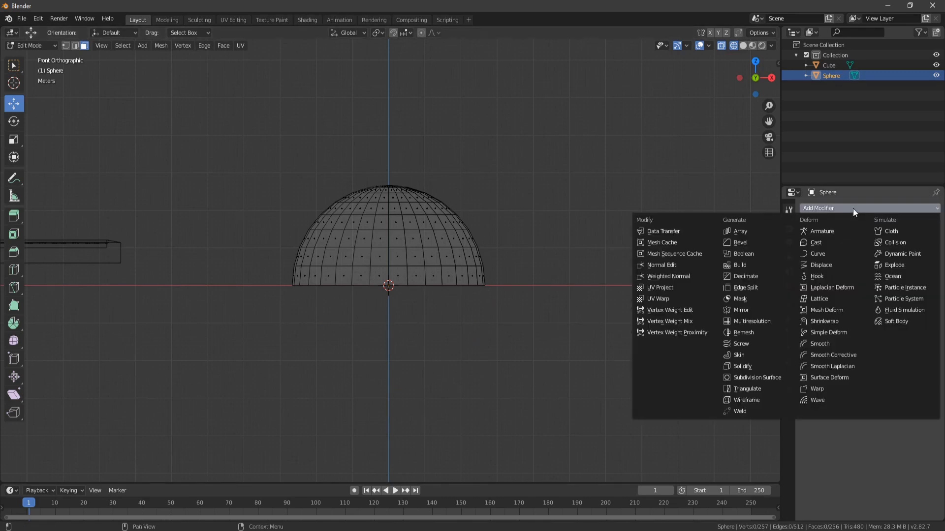
pyautogui.click(751, 277)
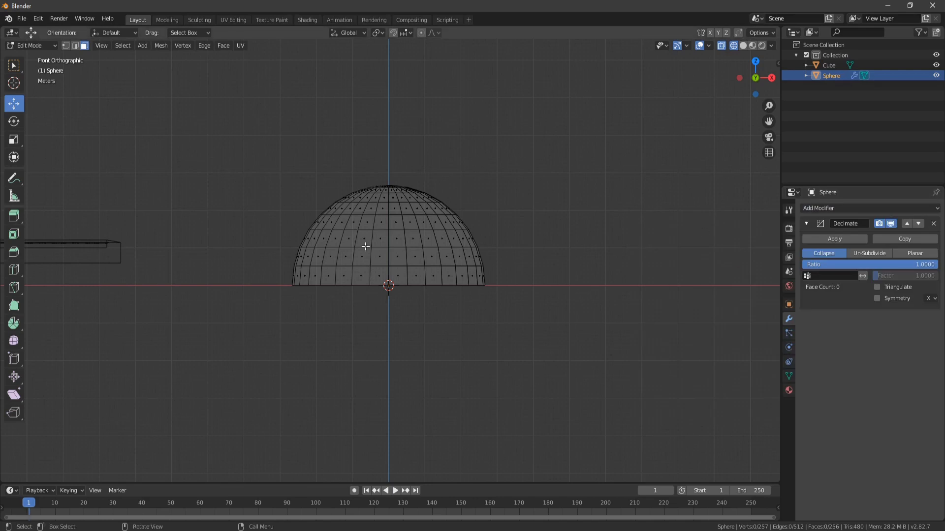
pyautogui.click(875, 253)
pyautogui.moveTo(433, 236); pyautogui.dragTo(484, 276, button='middle')
pyautogui.press('Tab')
pyautogui.click(934, 264)
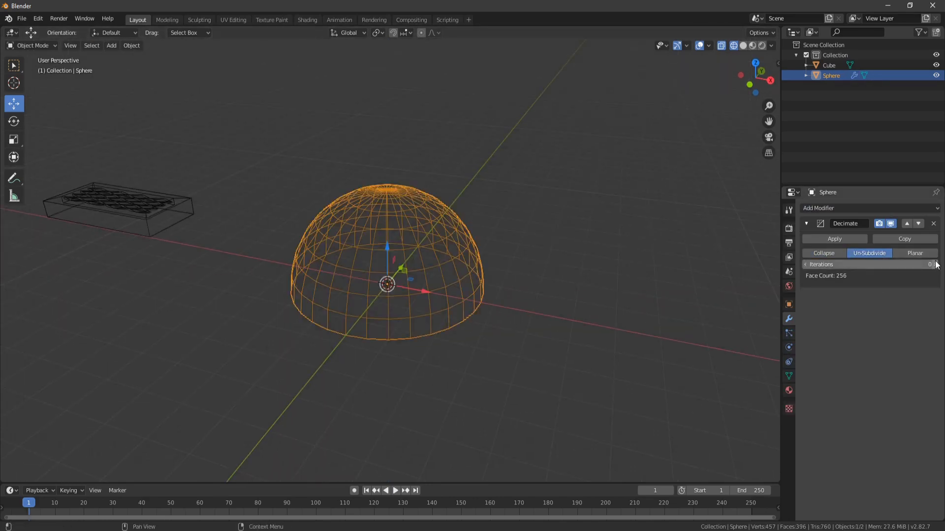
pyautogui.moveTo(402, 219); pyautogui.dragTo(465, 241, button='middle')
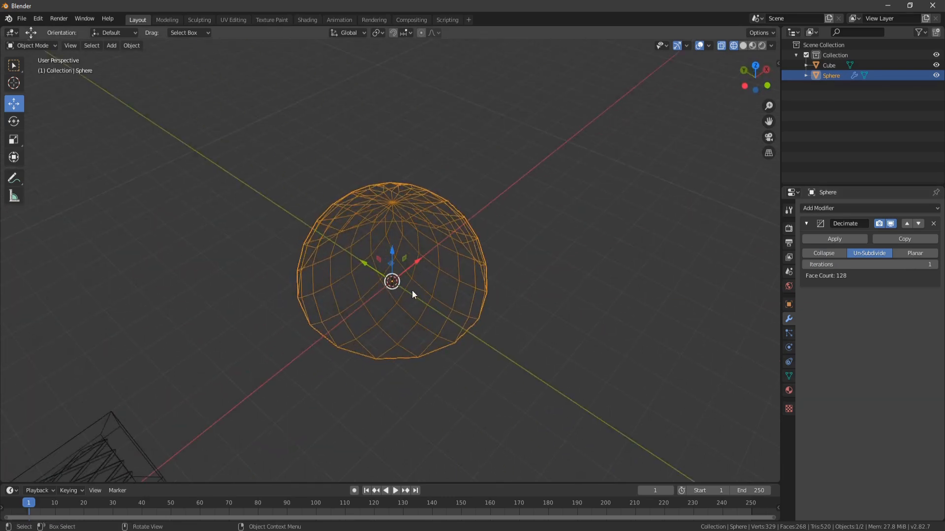
pyautogui.moveTo(412, 291); pyautogui.dragTo(288, 227, button='middle')
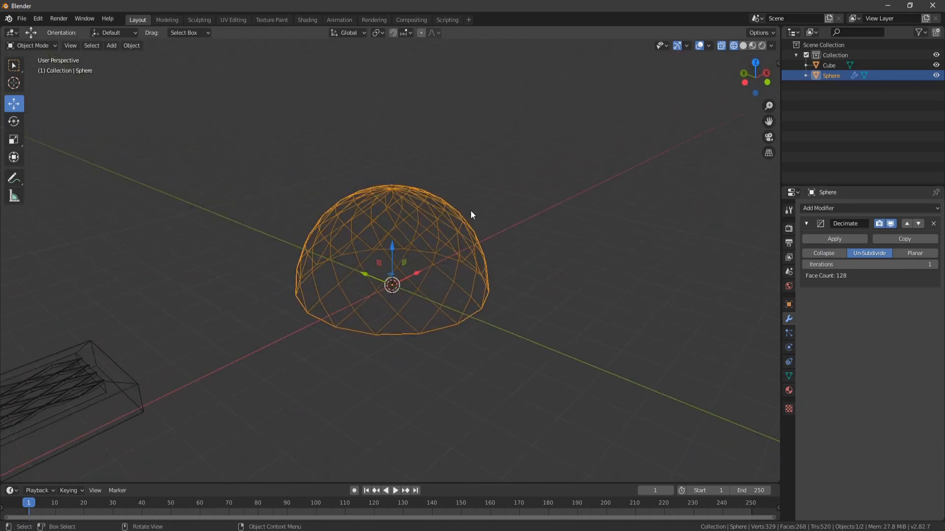
pyautogui.moveTo(470, 215); pyautogui.dragTo(328, 209, button='middle')
# In Edit Mode, circle-select the two rings of faces around the dome's top pole and delete them
pyautogui.press('Tab')
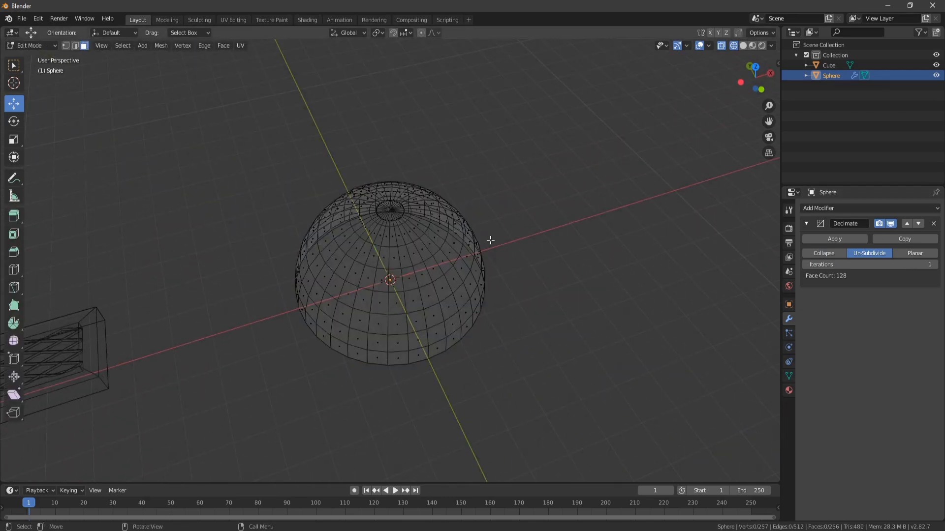
pyautogui.moveTo(491, 239); pyautogui.dragTo(449, 259, button='middle')
pyautogui.scroll(3, 423, 243)
pyautogui.scroll(2, 423, 243)
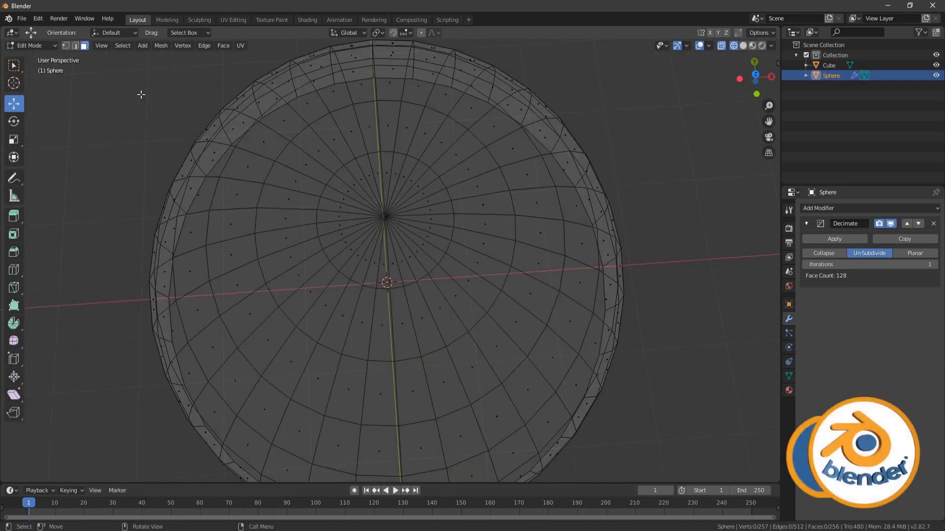
pyautogui.press('c')
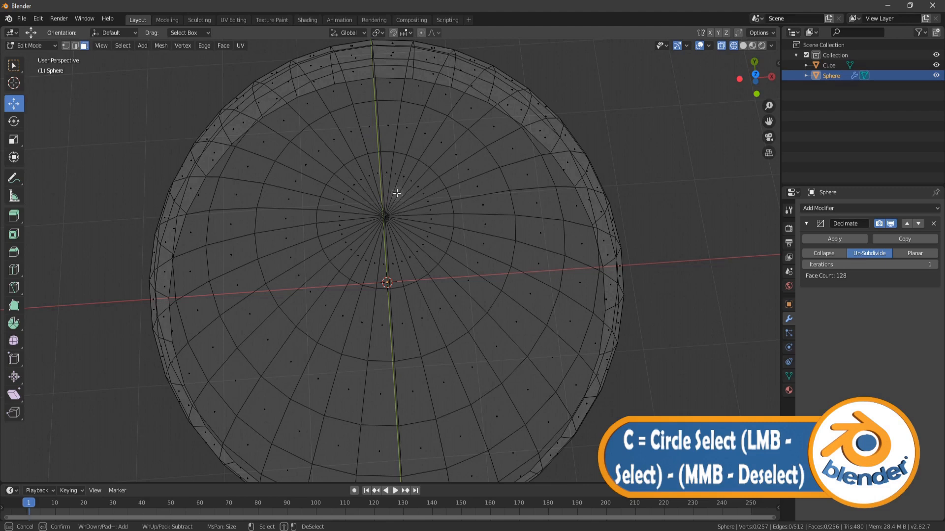
pyautogui.scroll(3, 396, 193)
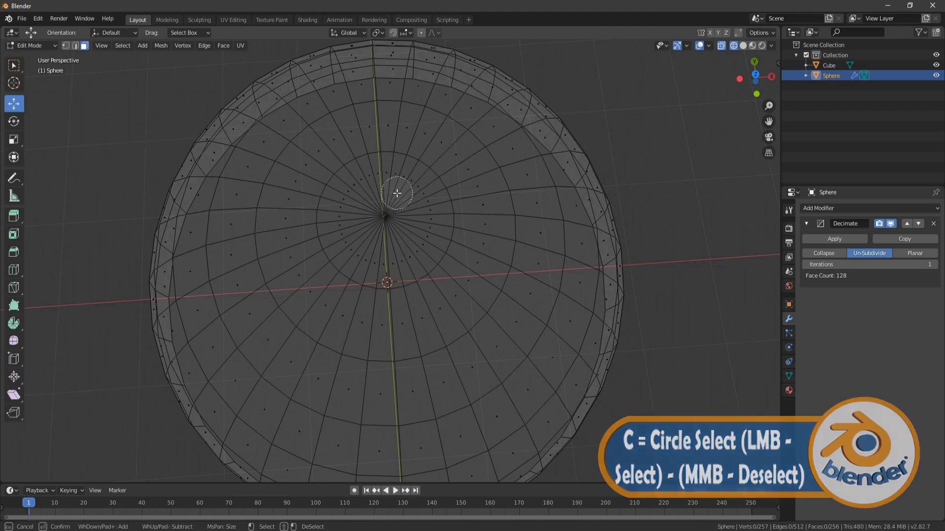
pyautogui.moveTo(390, 194)
pyautogui.mouseDown()
pyautogui.moveTo(397, 158)
pyautogui.moveTo(356, 186)
pyautogui.moveTo(428, 202)
pyautogui.moveTo(388, 253)
pyautogui.moveTo(423, 236)
pyautogui.mouseUp()
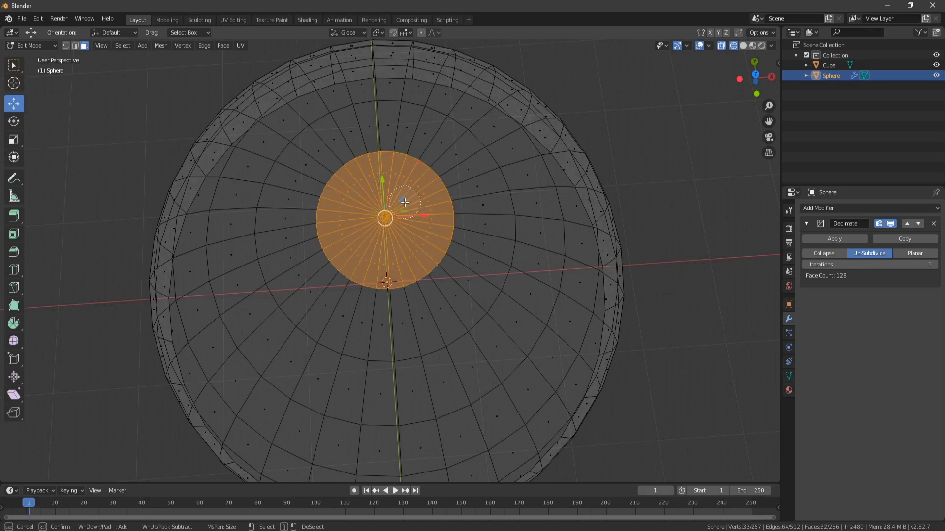
pyautogui.press('Return')
pyautogui.press('x')
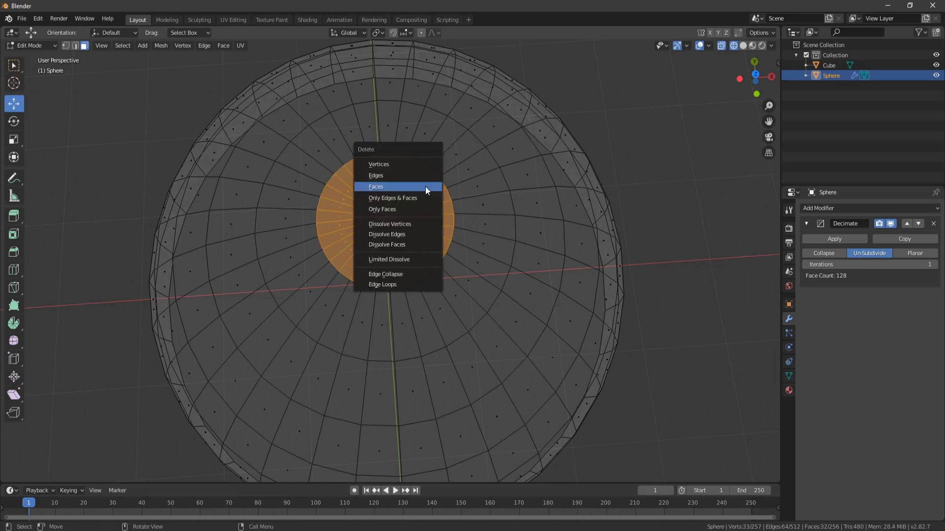
pyautogui.click(425, 188)
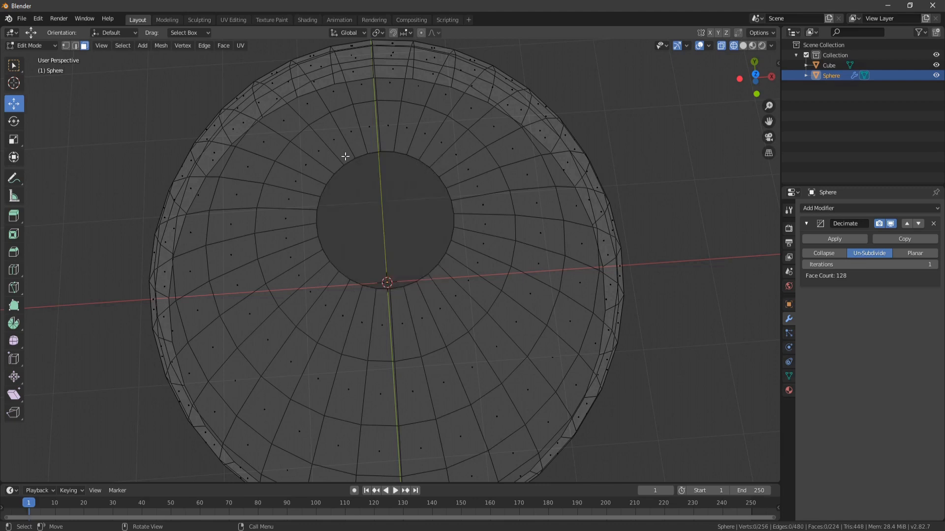
# Extrude the edge loop around the dome's top hole and scale it inward to make a smaller opening
pyautogui.click(75, 45)
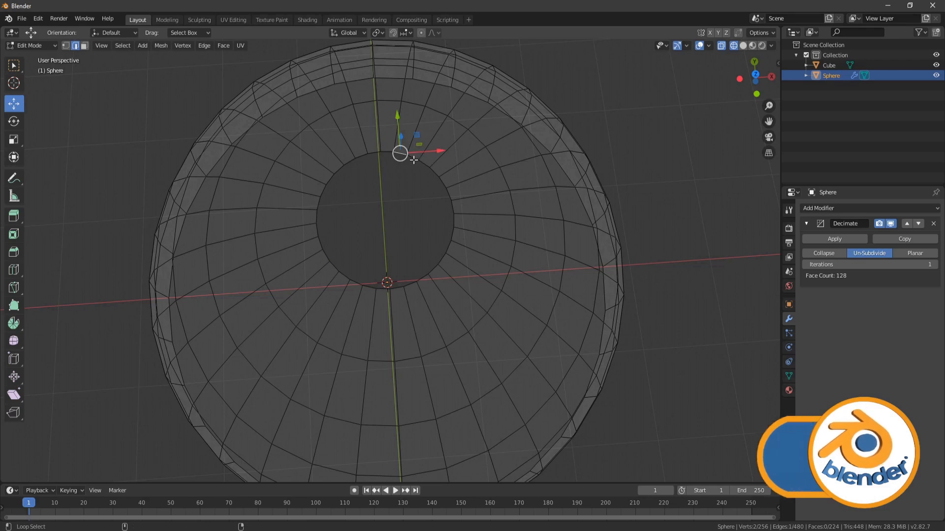
pyautogui.keyDown('alt'); pyautogui.click(401, 152); pyautogui.keyUp('alt')
pyautogui.press('e')
pyautogui.rightClick(634, 189)
pyautogui.press('s')
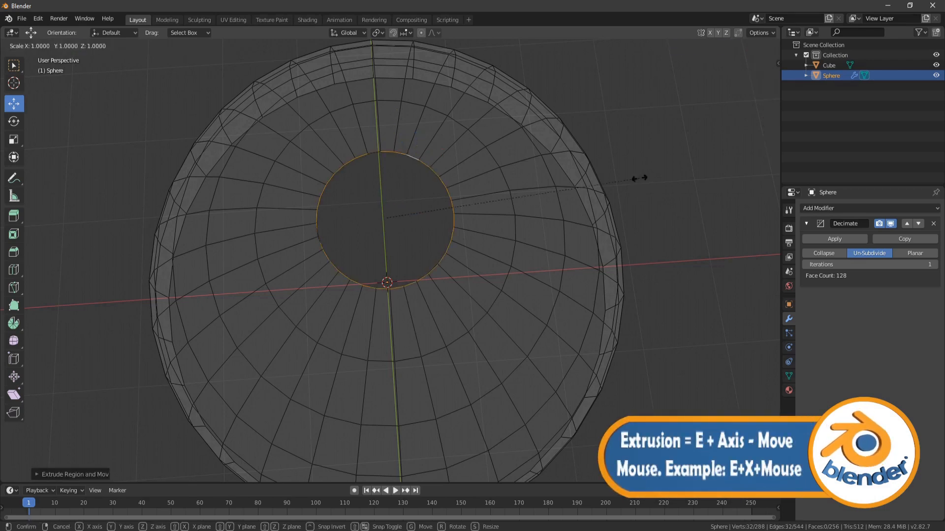
pyautogui.click(488, 205)
# Raise the new inner edge loop slightly along Z to follow the dome's curve, and return to Object Mode
pyautogui.moveTo(496, 258); pyautogui.dragTo(508, 188, button='middle')
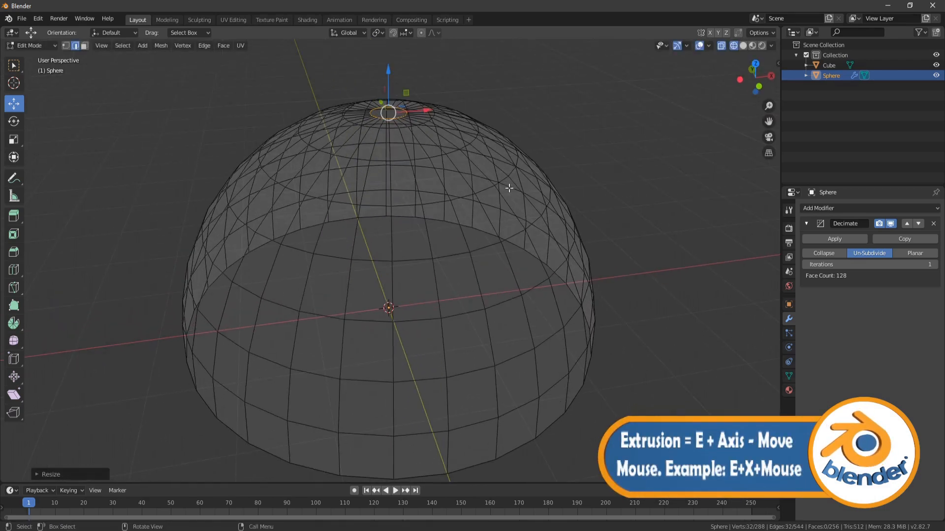
pyautogui.moveTo(388, 74); pyautogui.dragTo(388, 71)
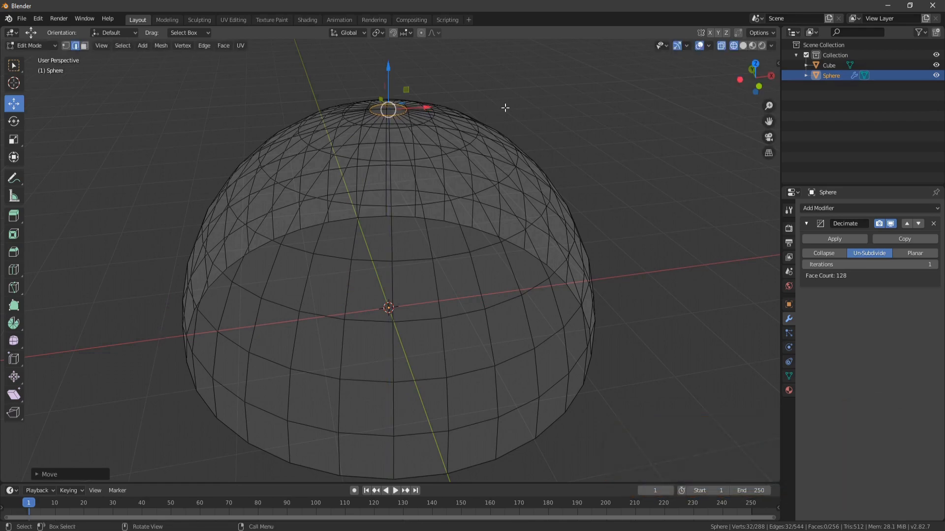
pyautogui.moveTo(500, 106); pyautogui.dragTo(405, 193, button='middle')
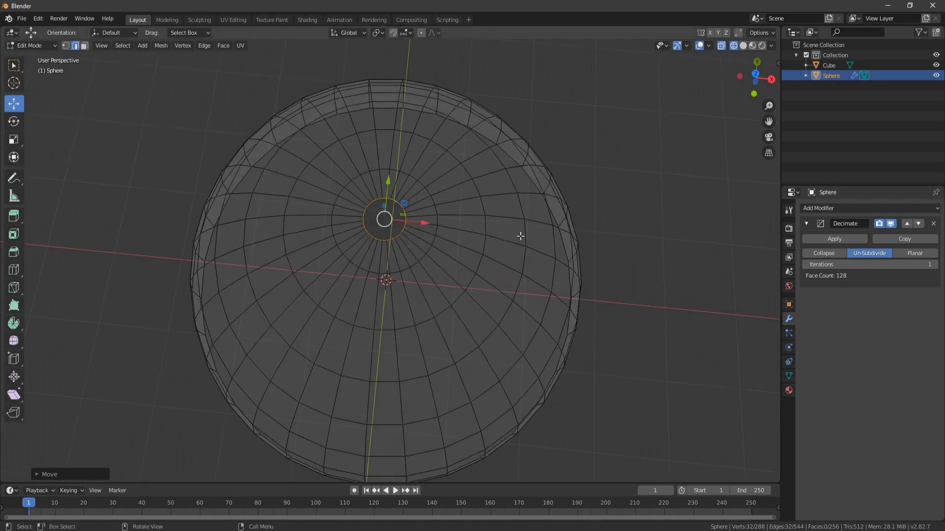
pyautogui.press('Tab')
pyautogui.moveTo(487, 246); pyautogui.dragTo(406, 177, button='middle')
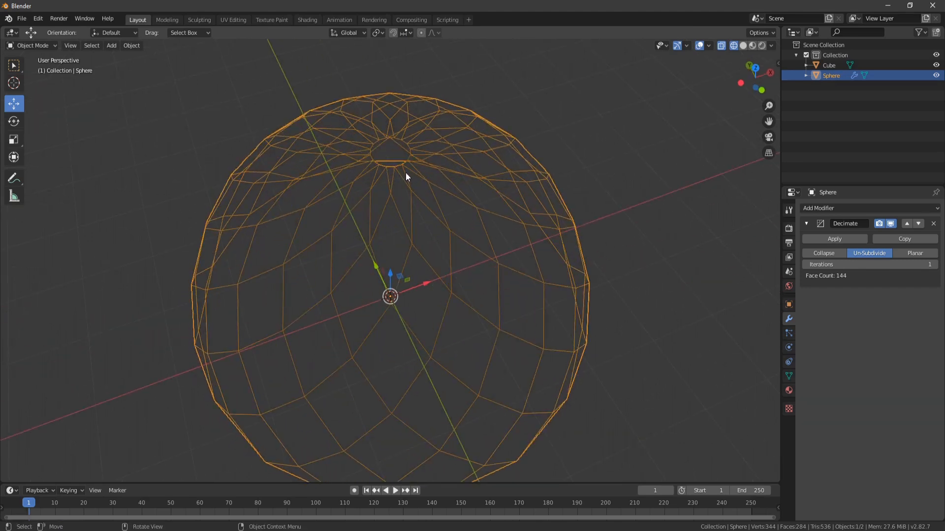
# Apply the Decimate modifier, add a Wireframe modifier to the dome, and display it in Solid shading
pyautogui.click(840, 238)
pyautogui.click(822, 209)
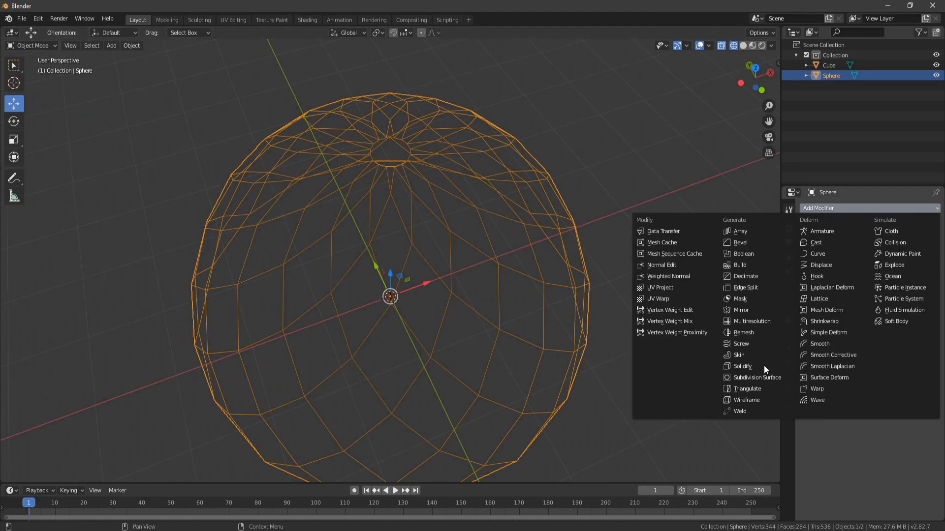
pyautogui.click(746, 399)
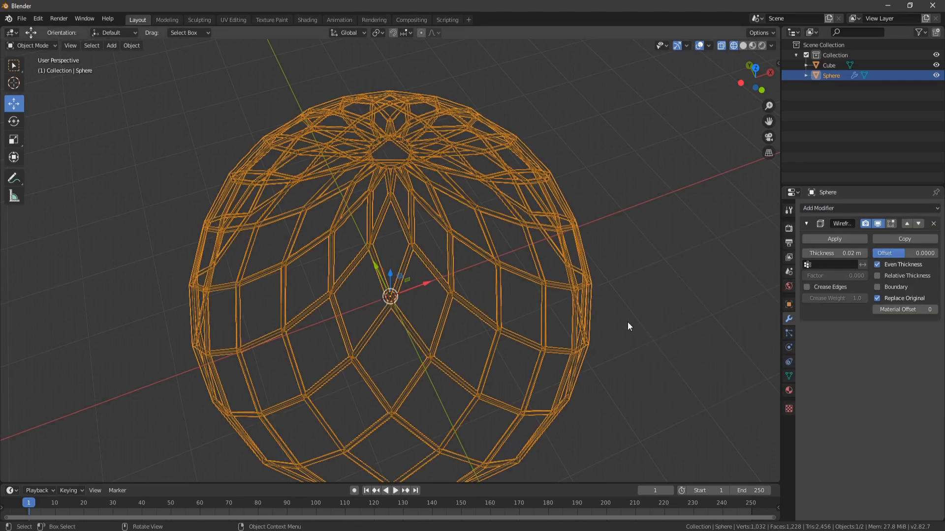
pyautogui.press('z')
pyautogui.click(709, 326)
pyautogui.moveTo(695, 325); pyautogui.dragTo(642, 317, button='middle')
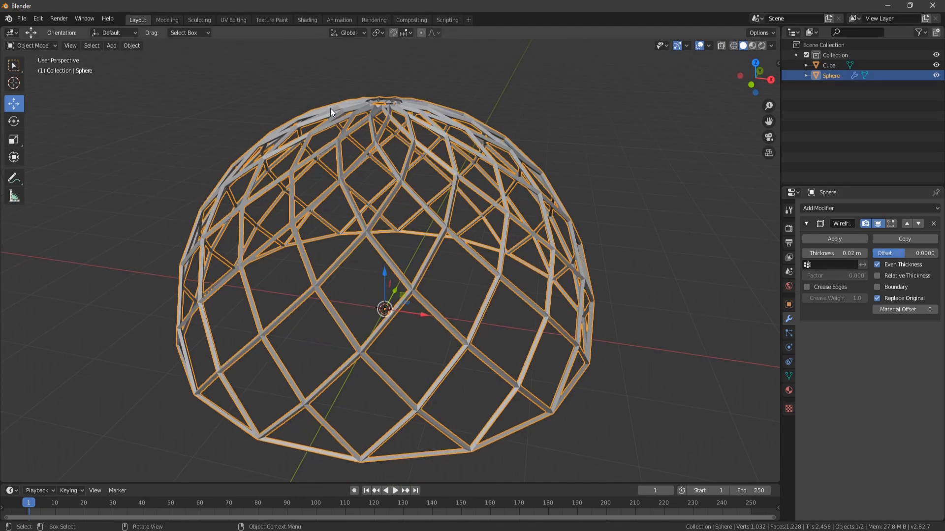
# Turn on the Wireframe modifier's Boundary option for the dome's open rims
pyautogui.click(878, 287)
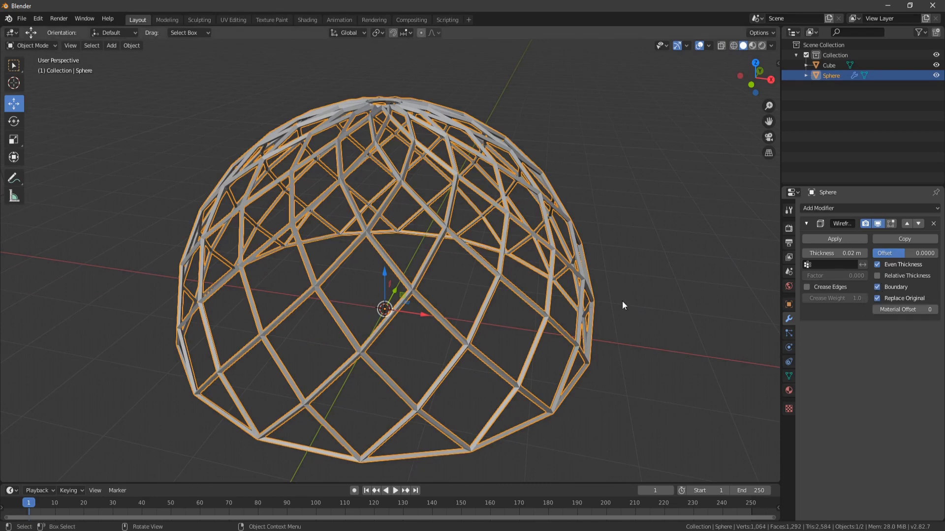
pyautogui.moveTo(622, 306); pyautogui.dragTo(482, 245, button='middle')
pyautogui.scroll(4, 458, 255)
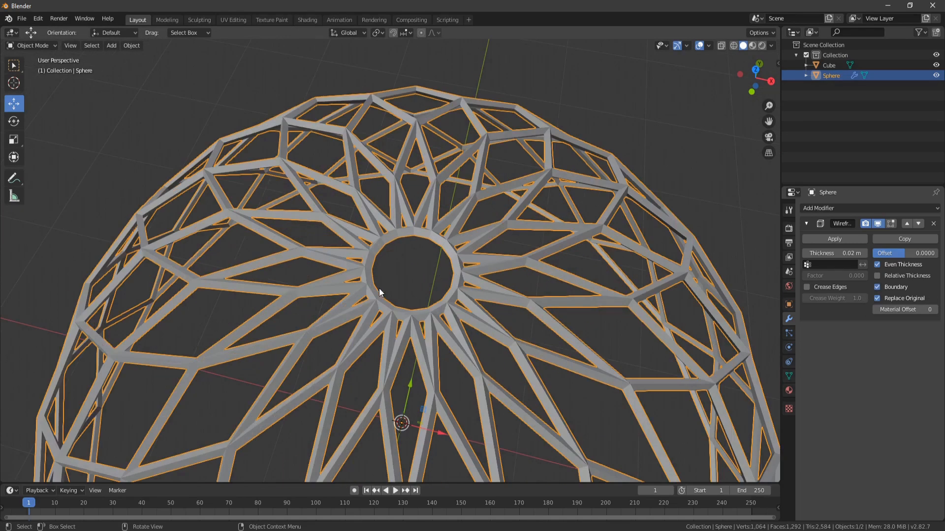
# Toggle the Boundary option off and back on to compare the dome's top opening and bottom rim
pyautogui.click(877, 287)
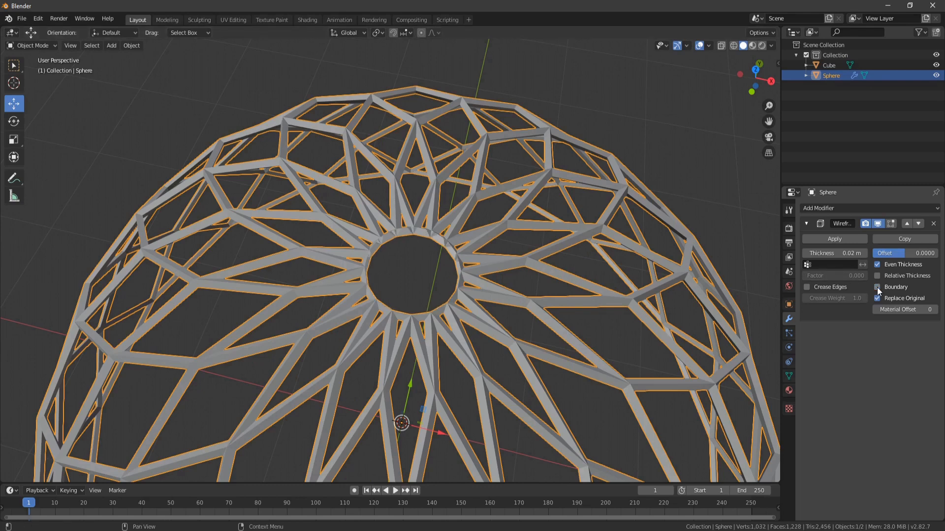
pyautogui.click(878, 288)
pyautogui.click(877, 288)
pyautogui.click(877, 288)
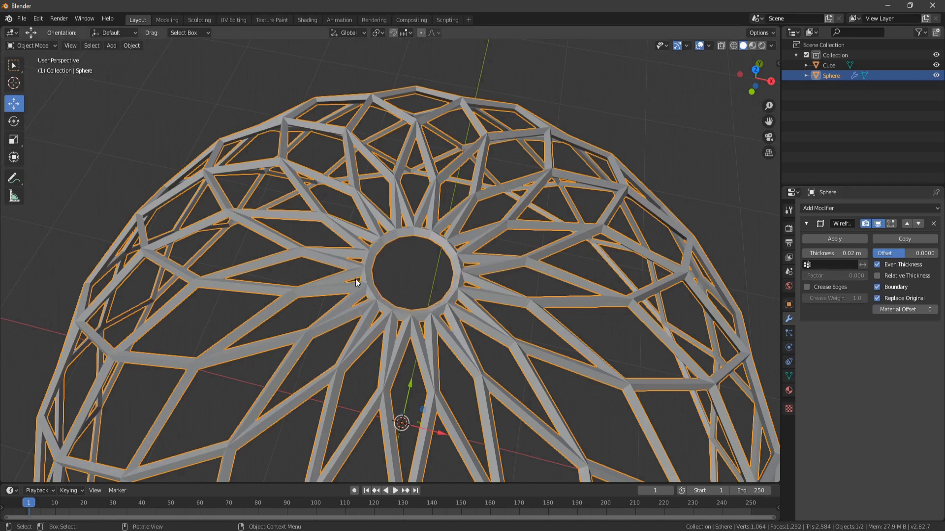
pyautogui.scroll(-4, 355, 279)
pyautogui.moveTo(355, 279); pyautogui.dragTo(508, 346, button='middle')
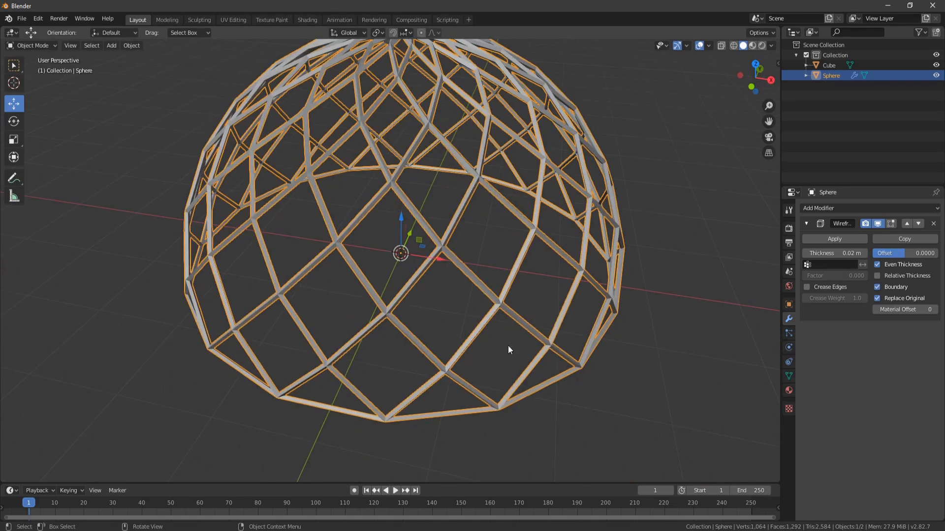
pyautogui.click(872, 287)
pyautogui.moveTo(522, 389); pyautogui.dragTo(681, 261, button='middle')
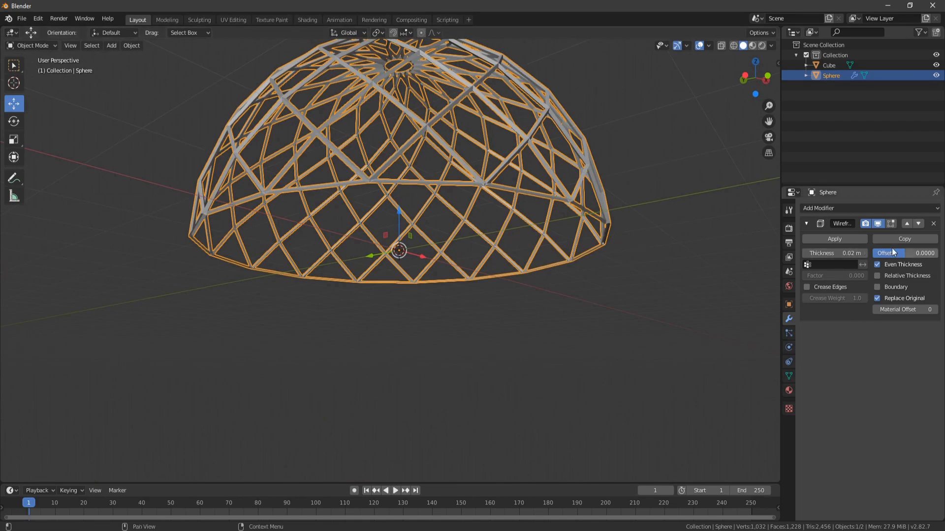
pyautogui.click(877, 289)
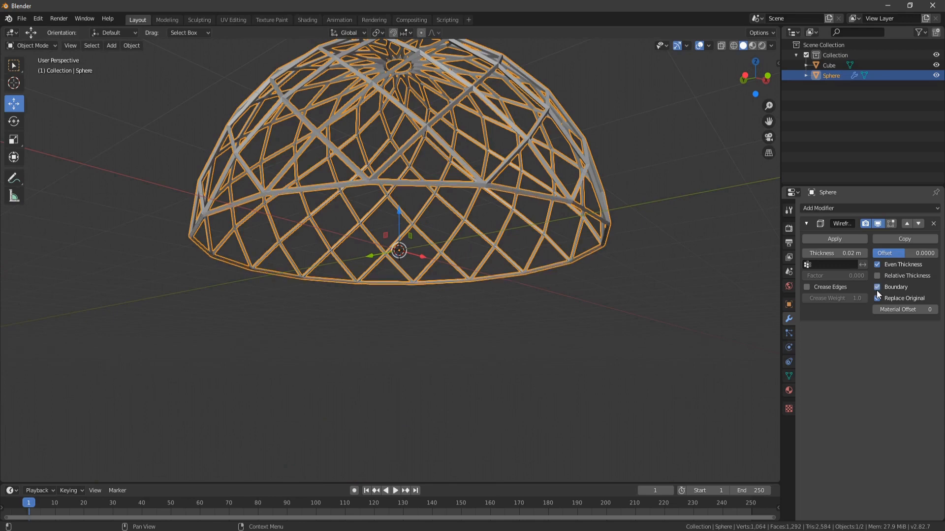
pyautogui.moveTo(679, 198); pyautogui.dragTo(624, 190, button='middle')
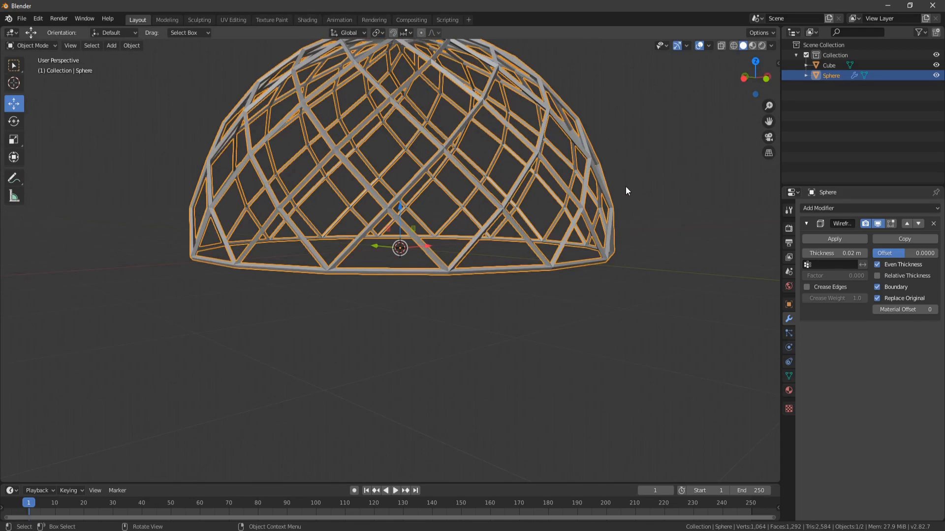
# Turn off the Wireframe modifier's Replace Original option to keep the dome's faces behind the lattice
pyautogui.click(876, 298)
pyautogui.moveTo(639, 231); pyautogui.dragTo(291, 101, button='middle')
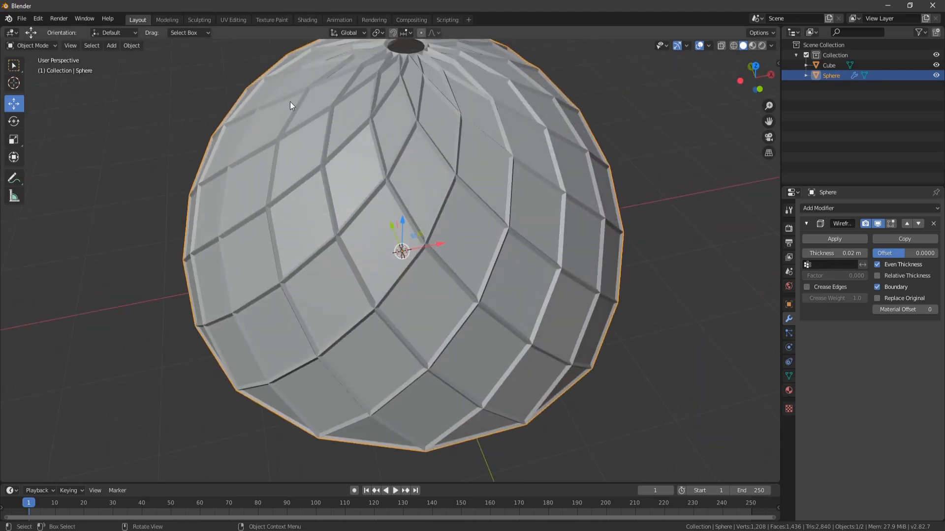
pyautogui.moveTo(386, 207); pyautogui.dragTo(464, 162, button='middle')
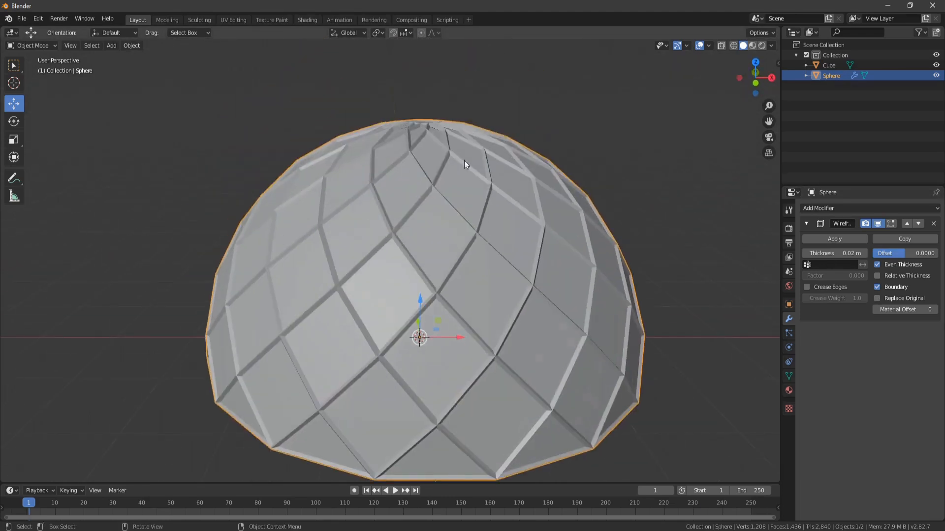
pyautogui.moveTo(428, 255); pyautogui.dragTo(375, 236, button='middle')
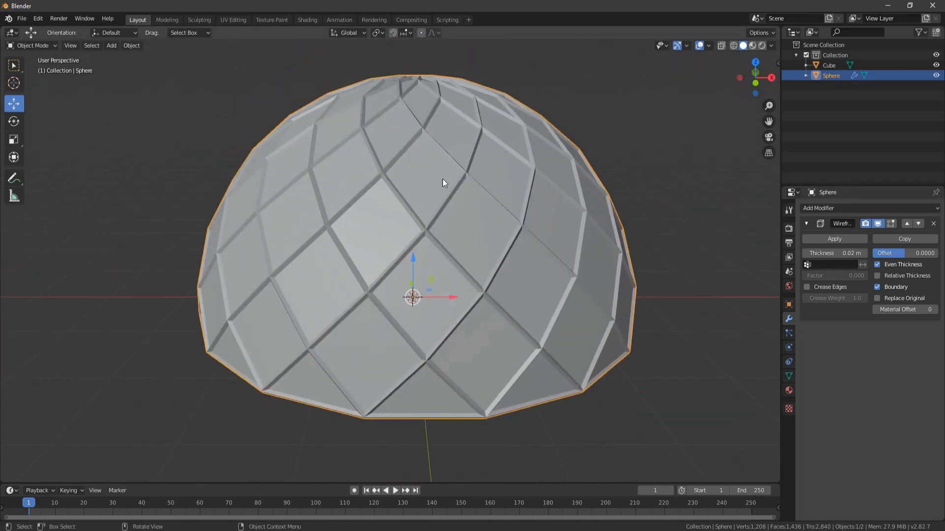
# Apply the Wireframe modifier to the dome and check its mesh in Edit Mode before returning to Object Mode
pyautogui.click(841, 240)
pyautogui.press('Tab')
pyautogui.moveTo(552, 129); pyautogui.dragTo(368, 159, button='middle')
pyautogui.scroll(-4, 457, 143)
pyautogui.press('Tab')
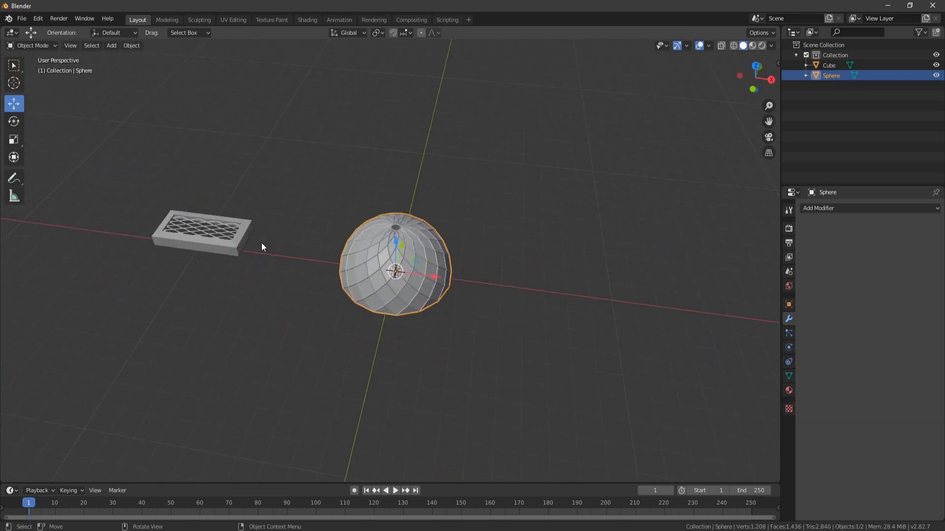